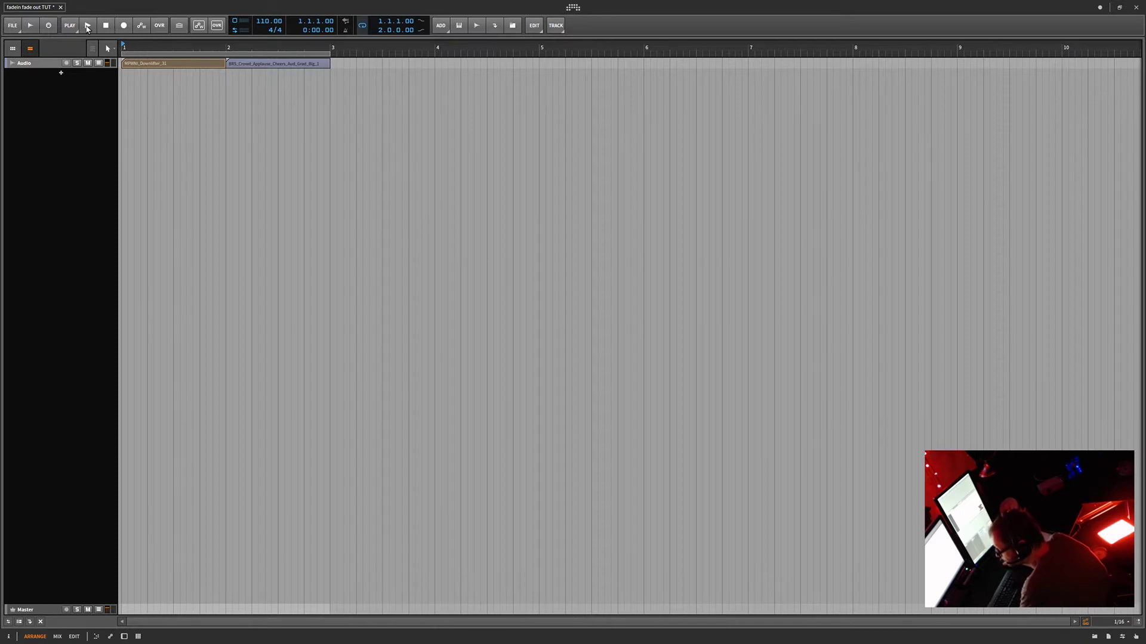
Play the two clips, then stop with the playhead partway into the second clip.
{"action": "left_click", "coordinate": [87, 26]}
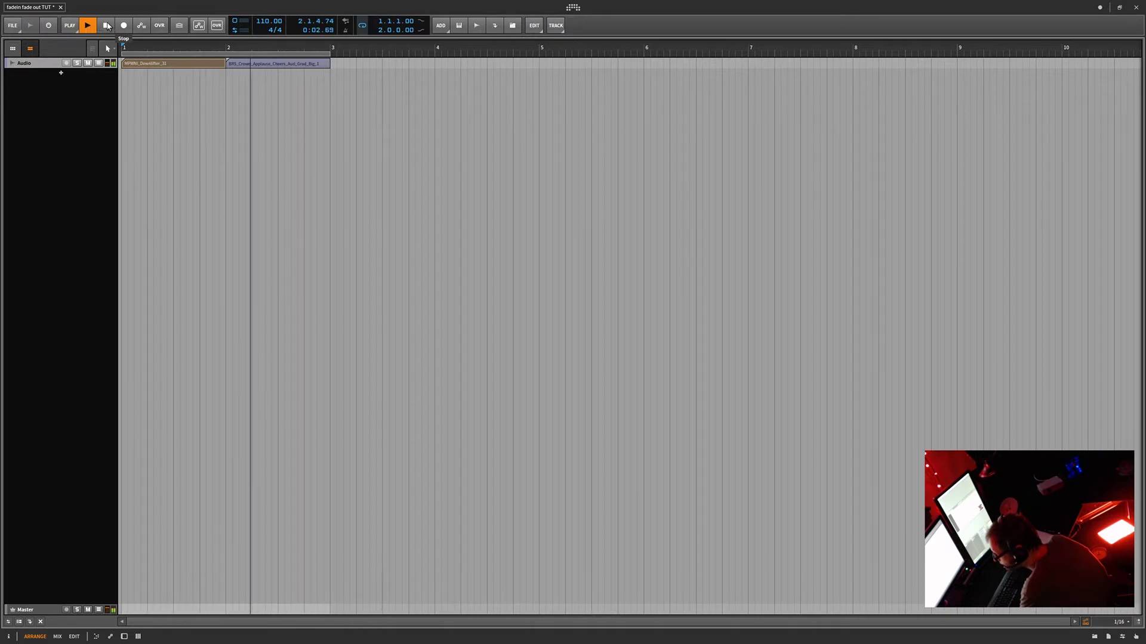
{"action": "left_click", "coordinate": [106, 26]}
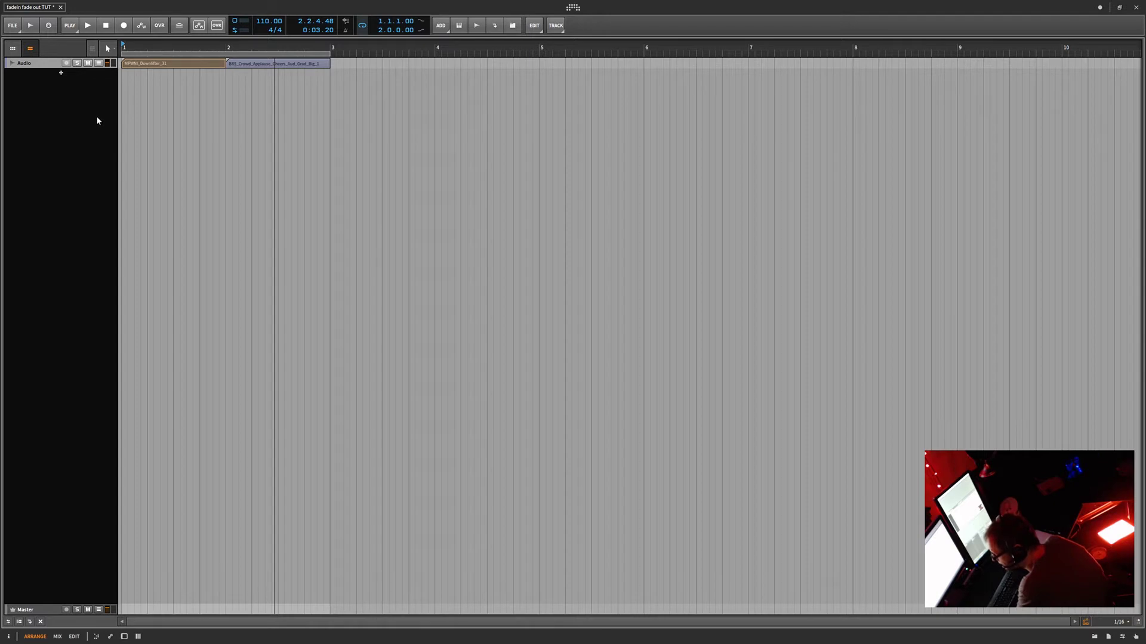
{"action": "double_click", "coordinate": [158, 65]}
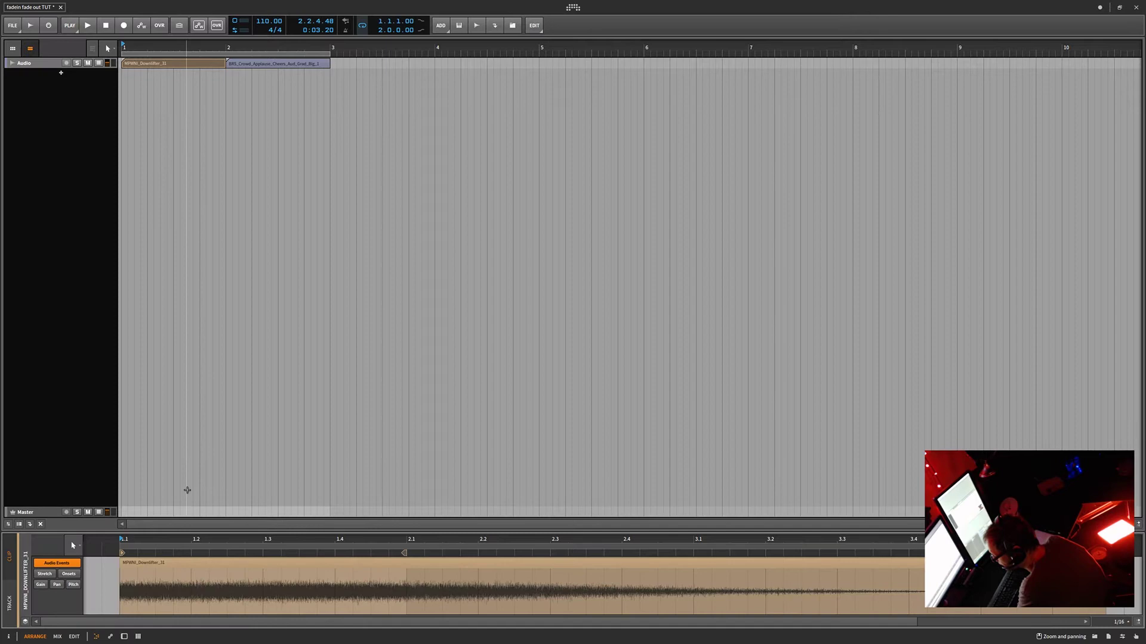
{"action": "left_click_drag", "start_coordinate": [188, 530], "coordinate": [179, 319]}
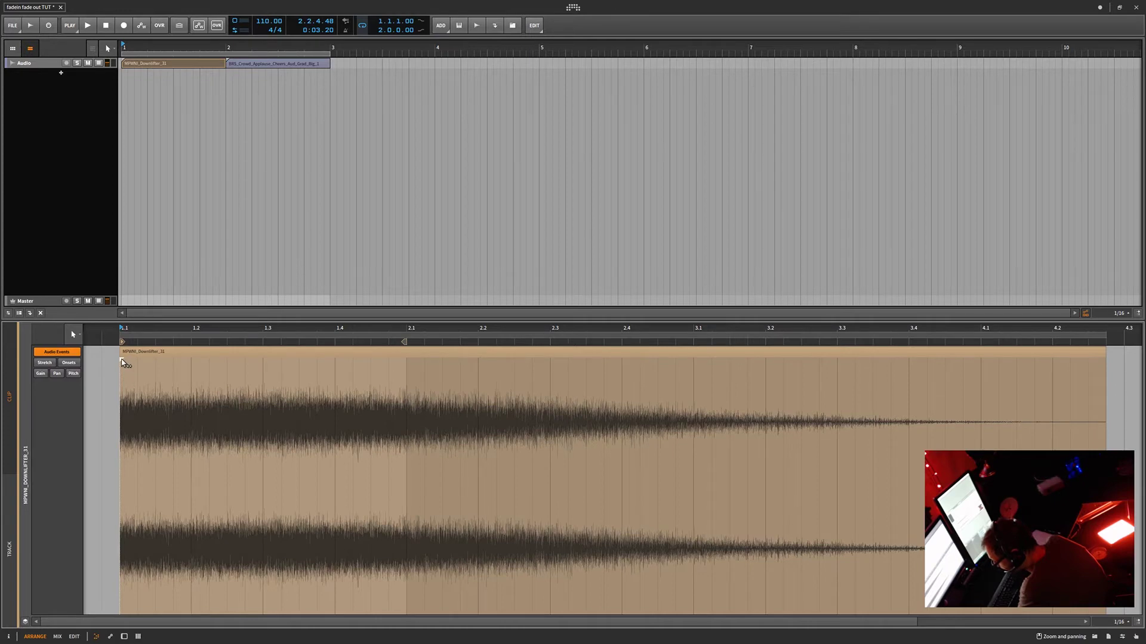
{"action": "left_click", "coordinate": [96, 637]}
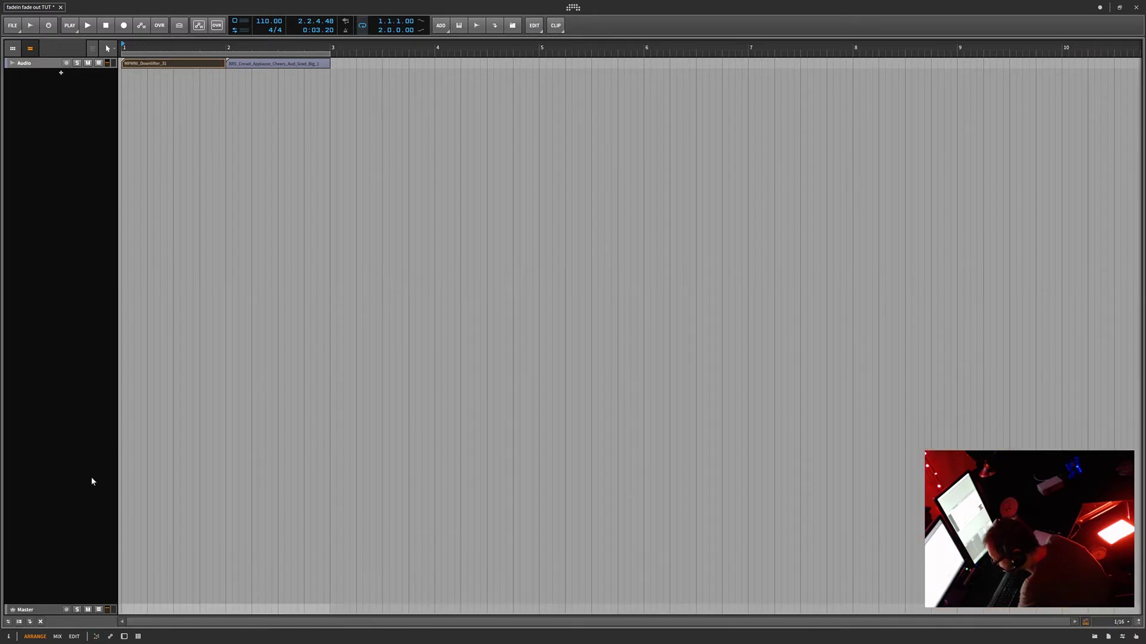
Switch the track headers to the narrower metered view, trying and reverting a fade and taller track height.
{"action": "left_click", "coordinate": [19, 622]}
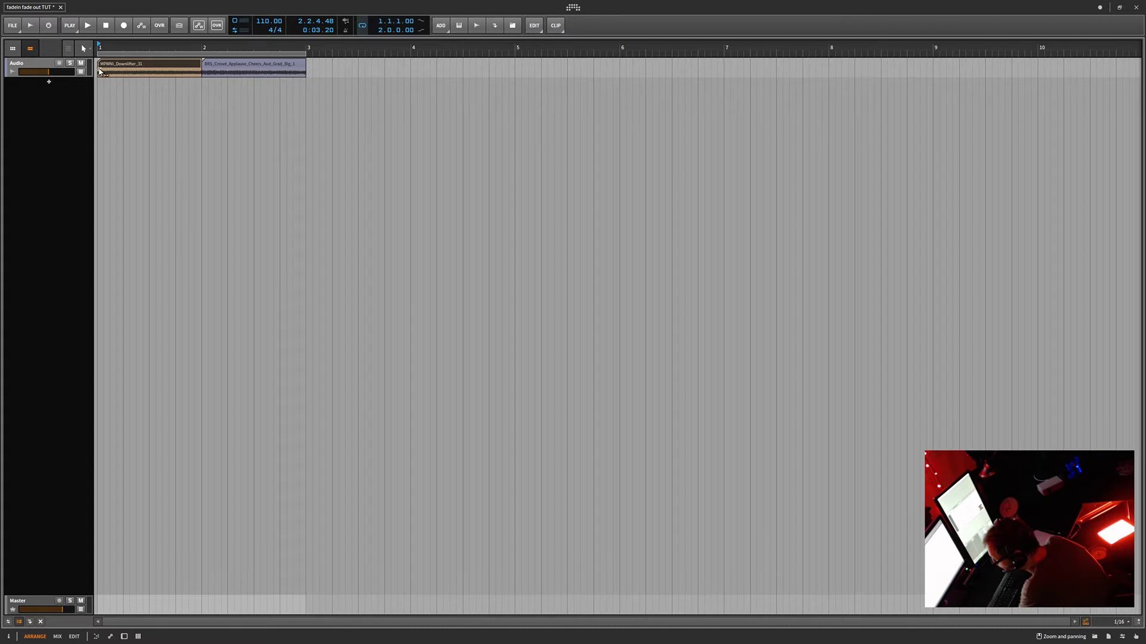
{"action": "mouse_move", "coordinate": [100, 70]}
{"action": "left_mouse_down"}
{"action": "mouse_move", "coordinate": [153, 72]}
{"action": "mouse_move", "coordinate": [91, 71]}
{"action": "left_mouse_up"}
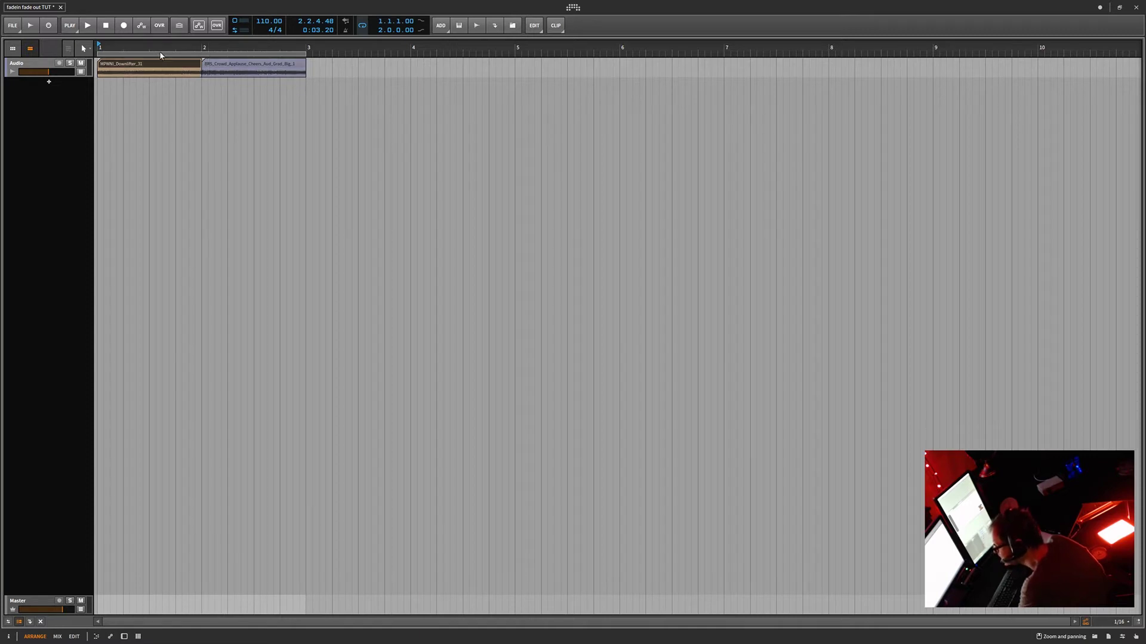
{"action": "left_click_drag", "start_coordinate": [69, 76], "coordinate": [69, 211]}
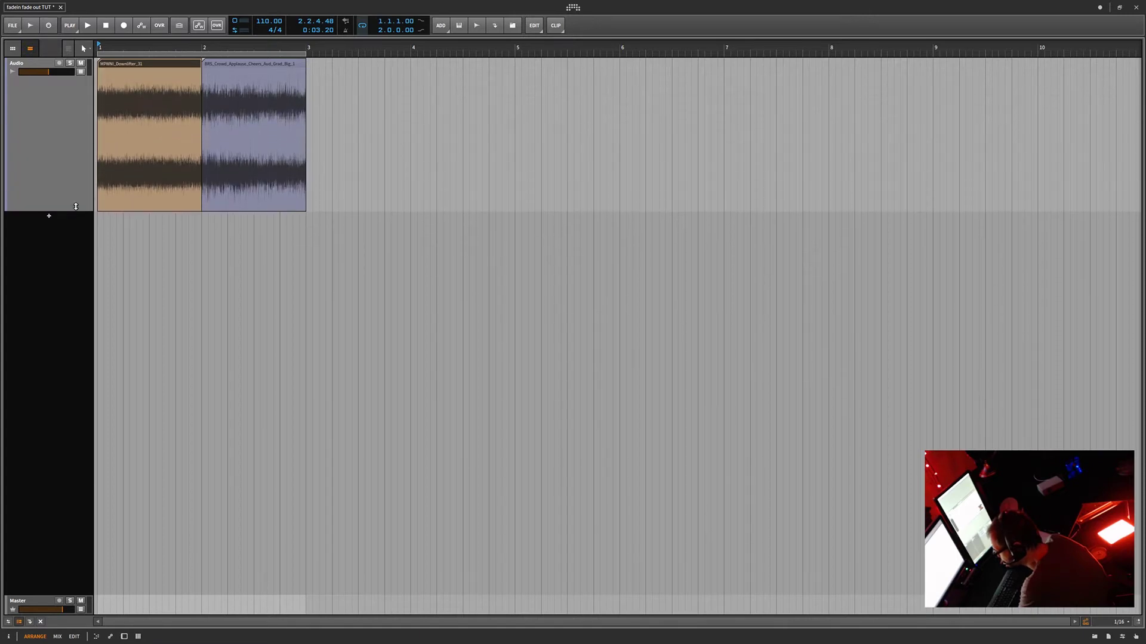
{"action": "mouse_move", "coordinate": [99, 73]}
{"action": "left_mouse_down"}
{"action": "mouse_move", "coordinate": [171, 77]}
{"action": "mouse_move", "coordinate": [100, 74]}
{"action": "left_mouse_up"}
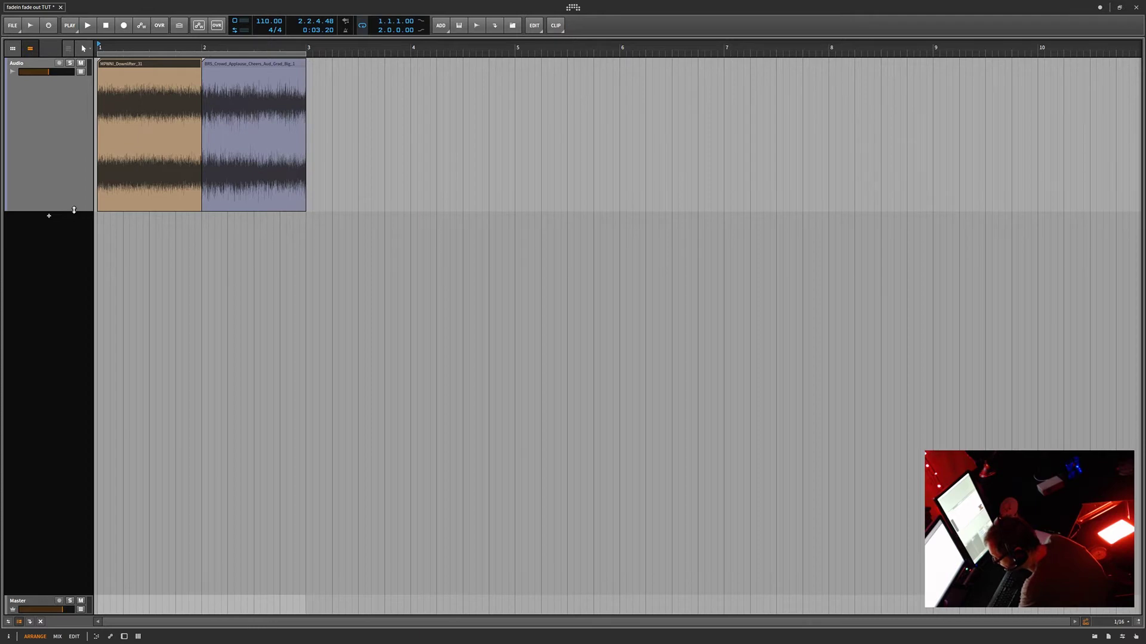
{"action": "left_click_drag", "start_coordinate": [75, 212], "coordinate": [73, 66]}
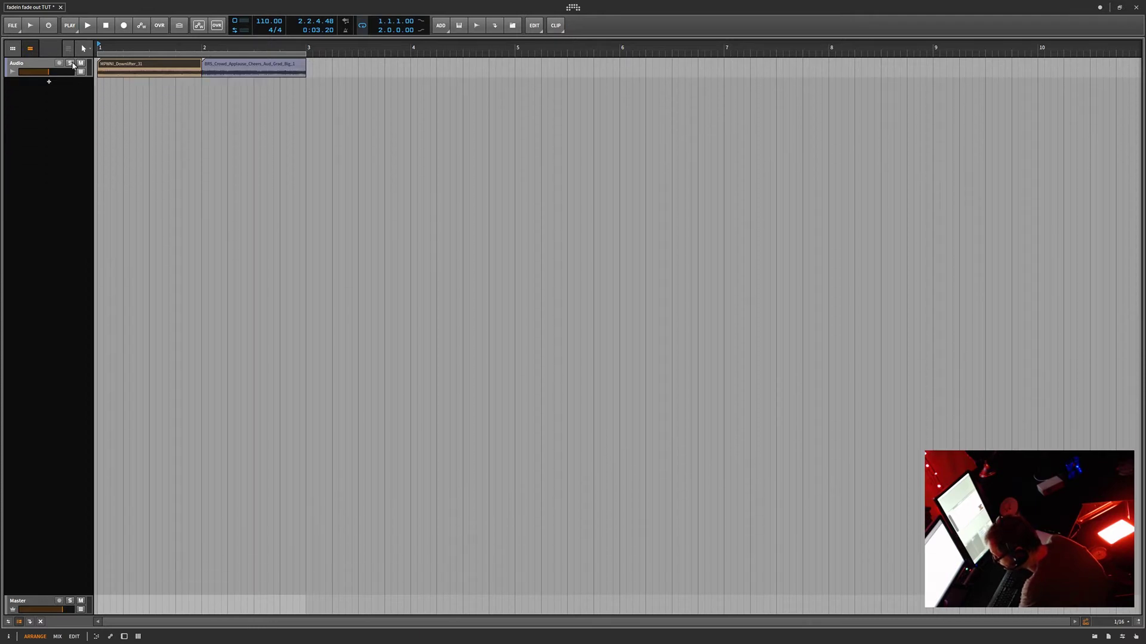
Give the downlifter clip a straight fade-in from its start to about 2.1 in the clip editor.
{"action": "double_click", "coordinate": [118, 66]}
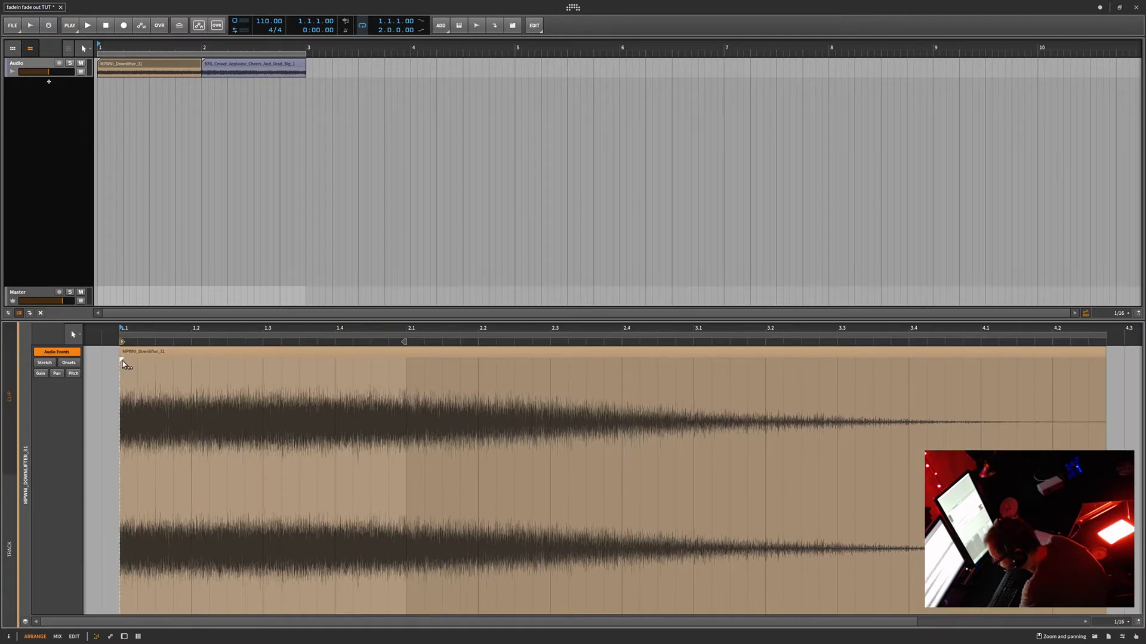
{"action": "left_click_drag", "start_coordinate": [126, 359], "coordinate": [33, 377]}
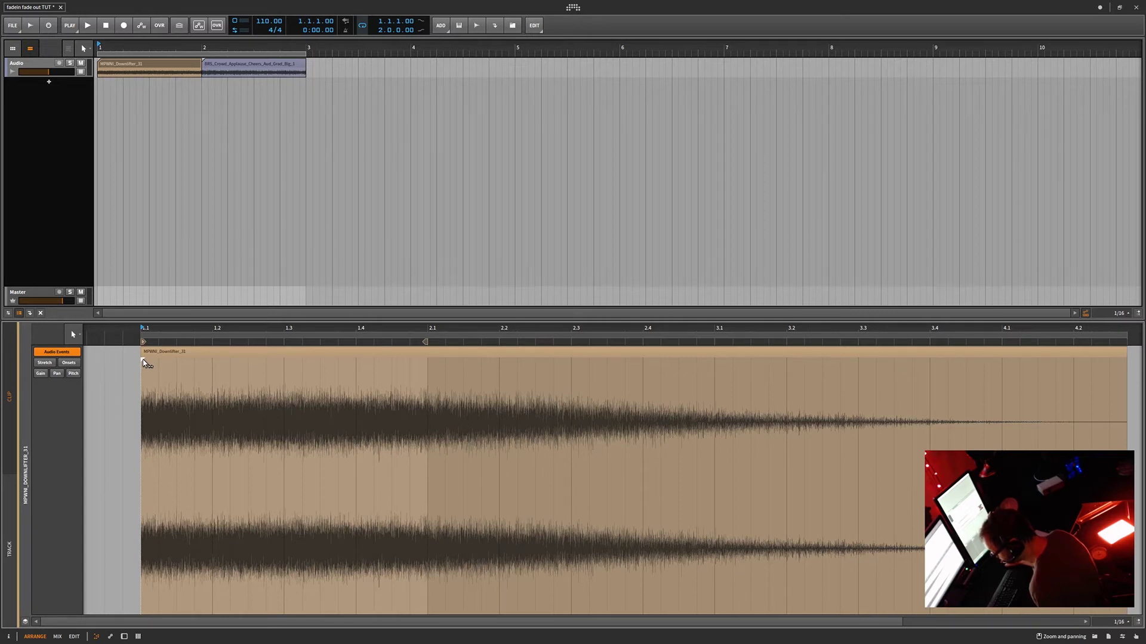
{"action": "left_click_drag", "start_coordinate": [143, 362], "coordinate": [441, 410]}
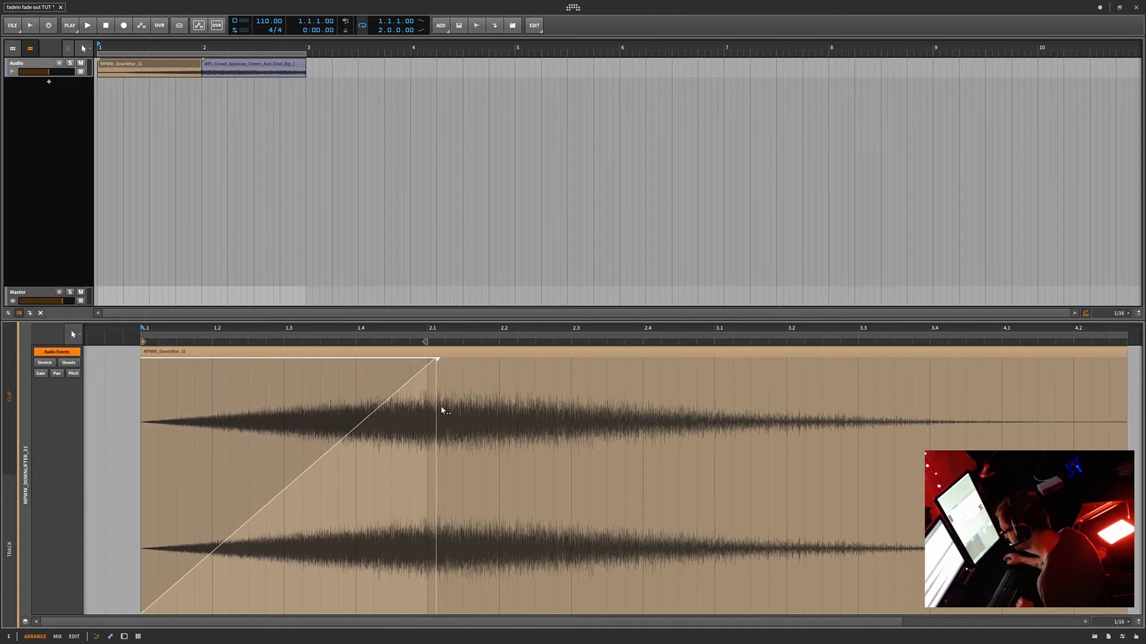
{"action": "mouse_move", "coordinate": [442, 407]}
{"action": "left_mouse_down"}
{"action": "mouse_move", "coordinate": [574, 401]}
{"action": "mouse_move", "coordinate": [429, 410]}
{"action": "left_mouse_up"}
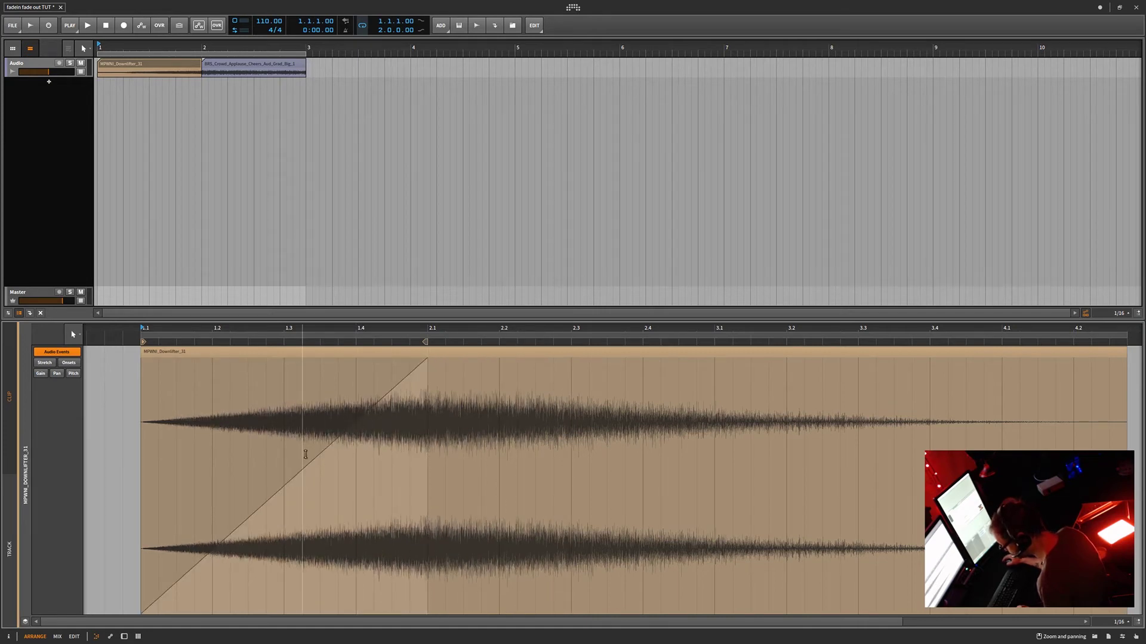
{"action": "left_click_drag", "start_coordinate": [309, 464], "coordinate": [304, 499]}
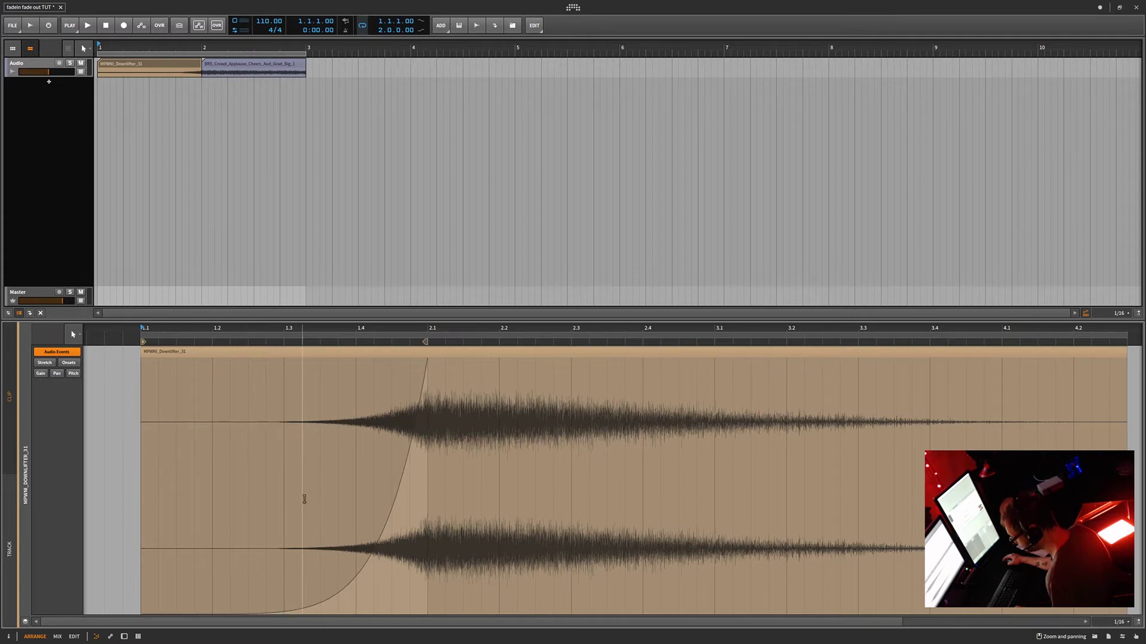
{"action": "double_click", "coordinate": [383, 530]}
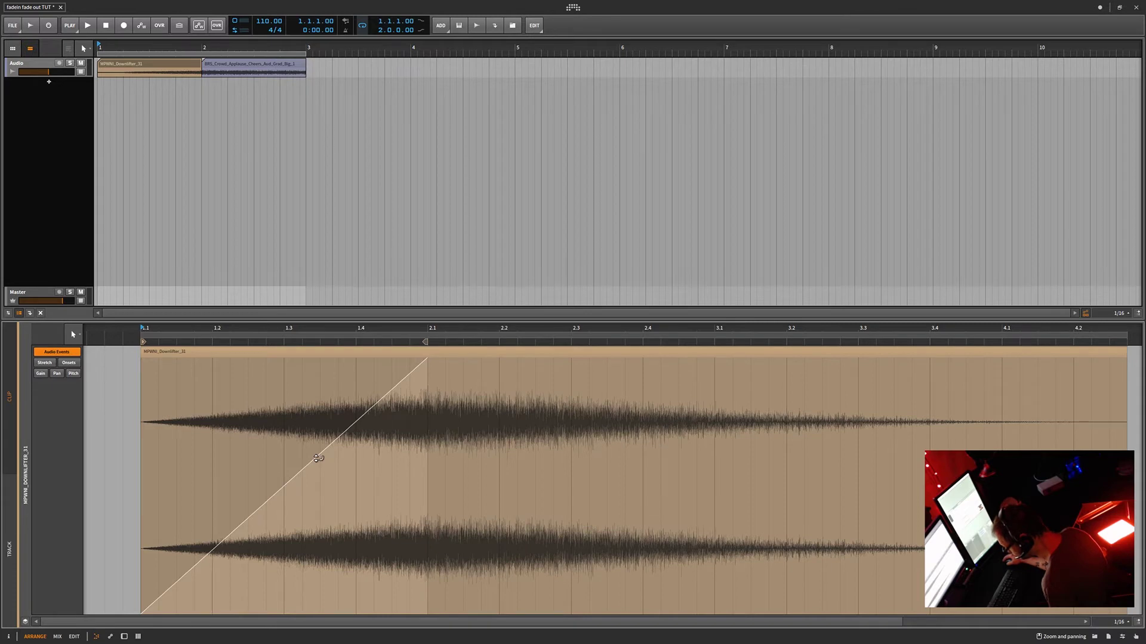
{"action": "left_click_drag", "start_coordinate": [317, 459], "coordinate": [317, 418]}
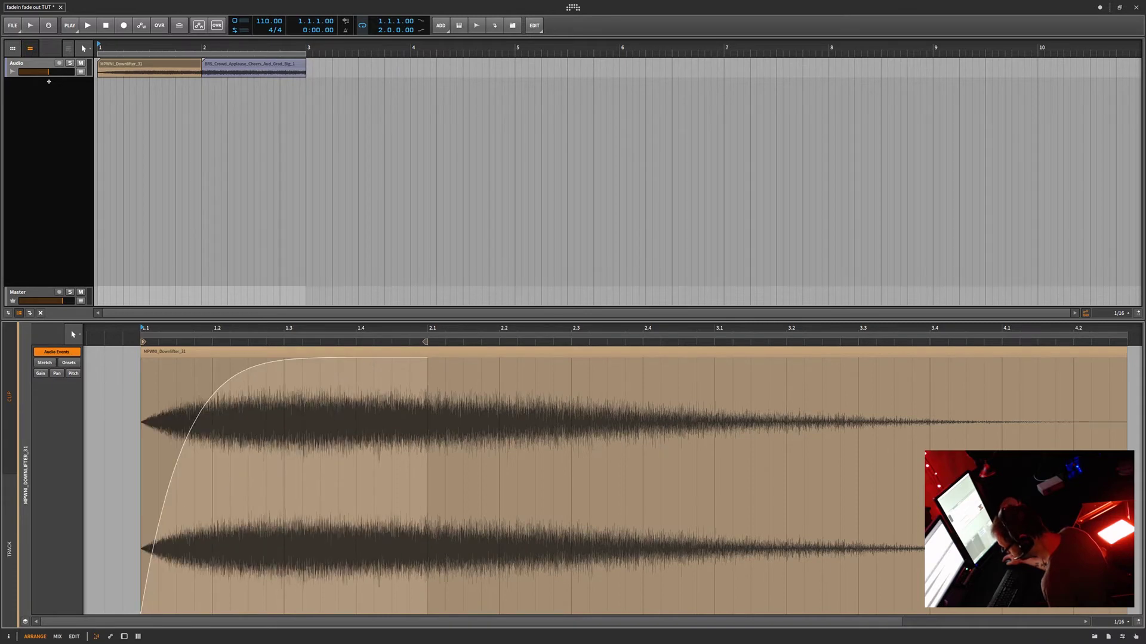
{"action": "double_click", "coordinate": [206, 408]}
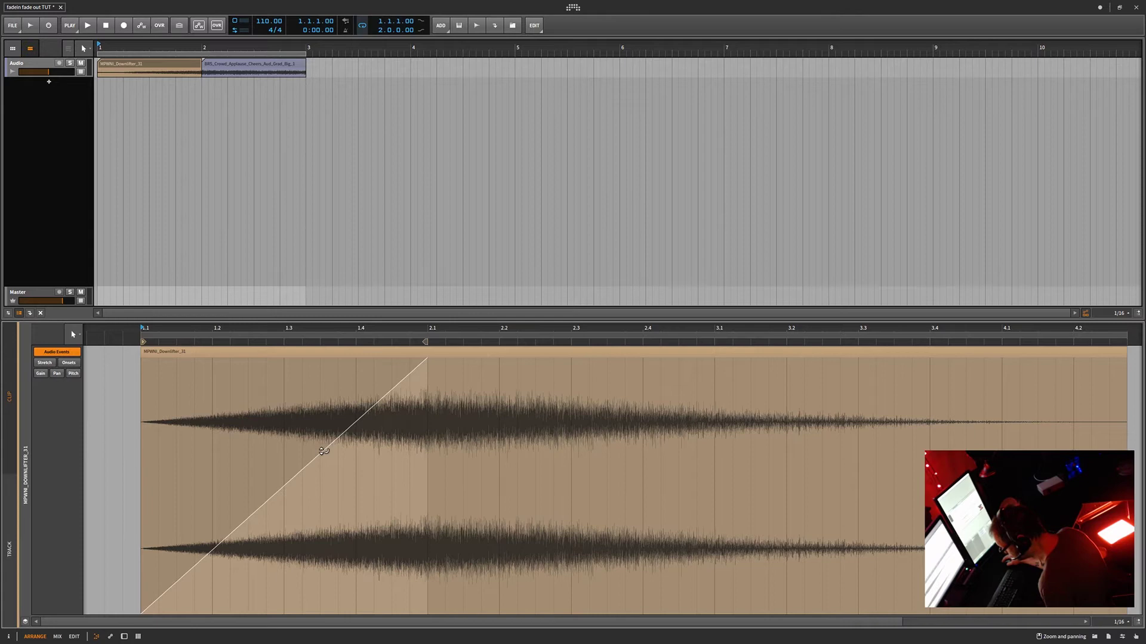
{"action": "left_click_drag", "start_coordinate": [322, 452], "coordinate": [275, 447]}
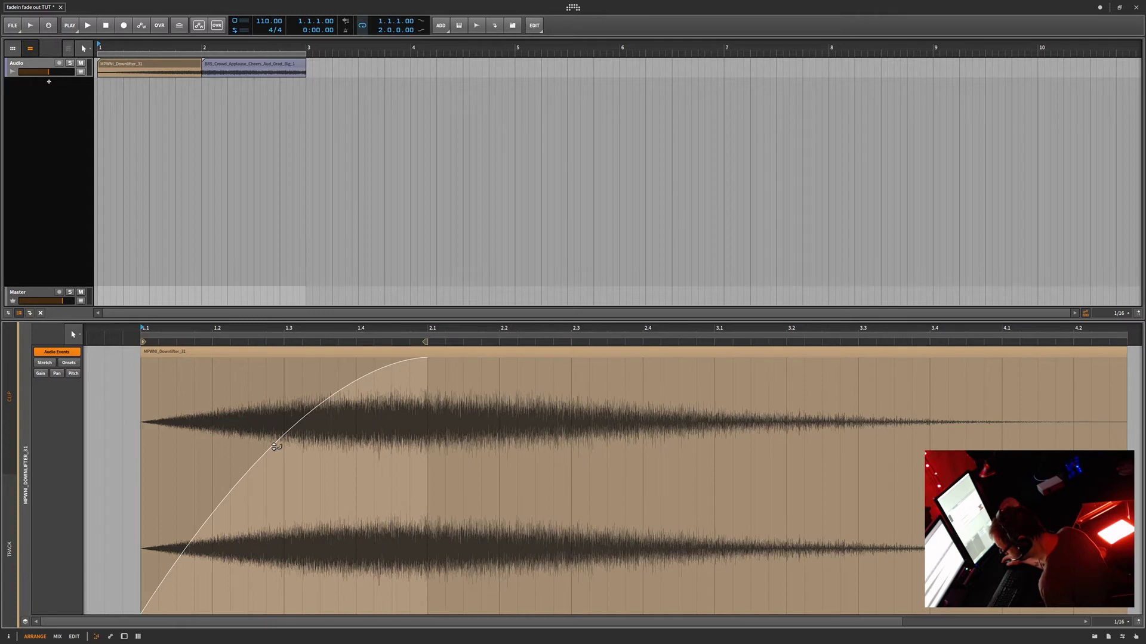
{"action": "left_click_drag", "start_coordinate": [276, 446], "coordinate": [275, 447]}
{"action": "double_click", "coordinate": [274, 447]}
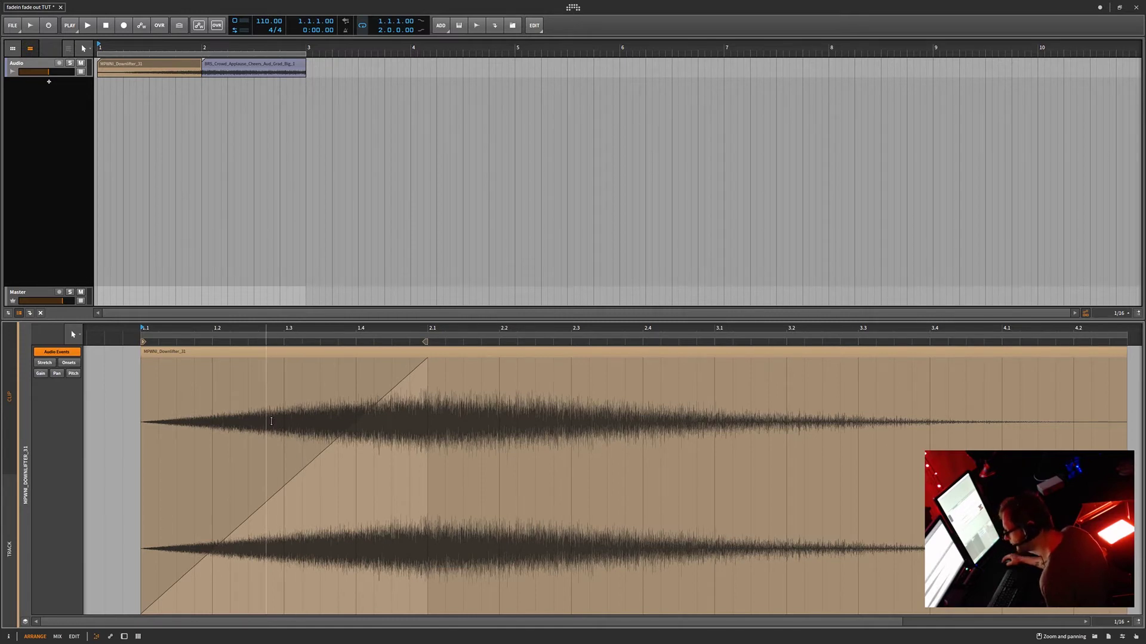
Select the downlifter clip in the properties panel and choose its fade-in curve shape.
{"action": "left_click", "coordinate": [9, 637]}
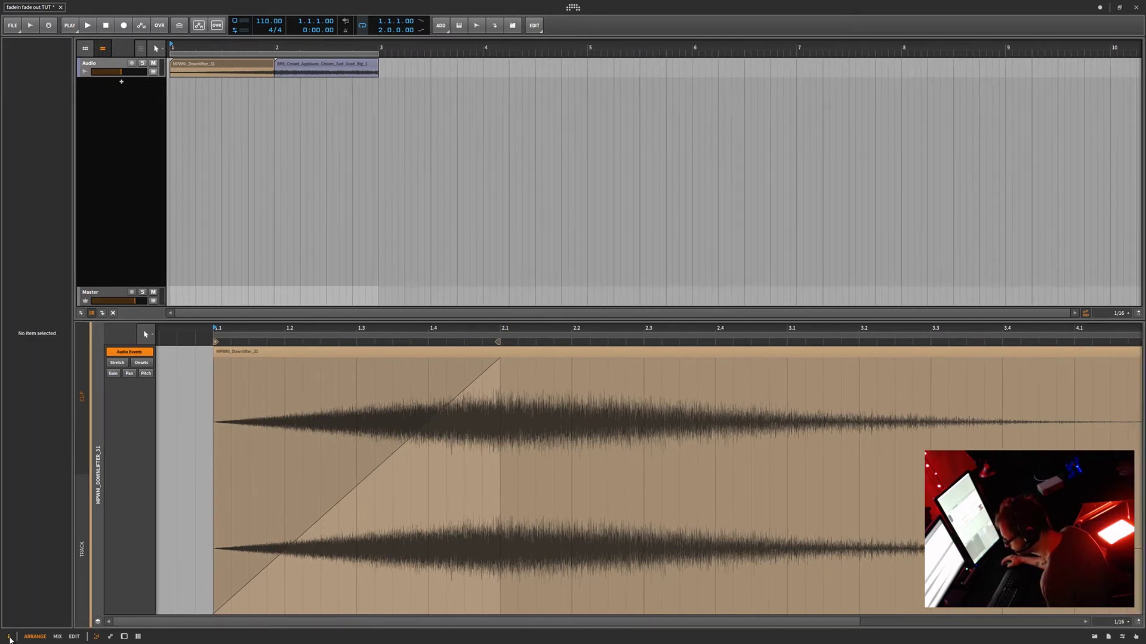
{"action": "left_click", "coordinate": [353, 358]}
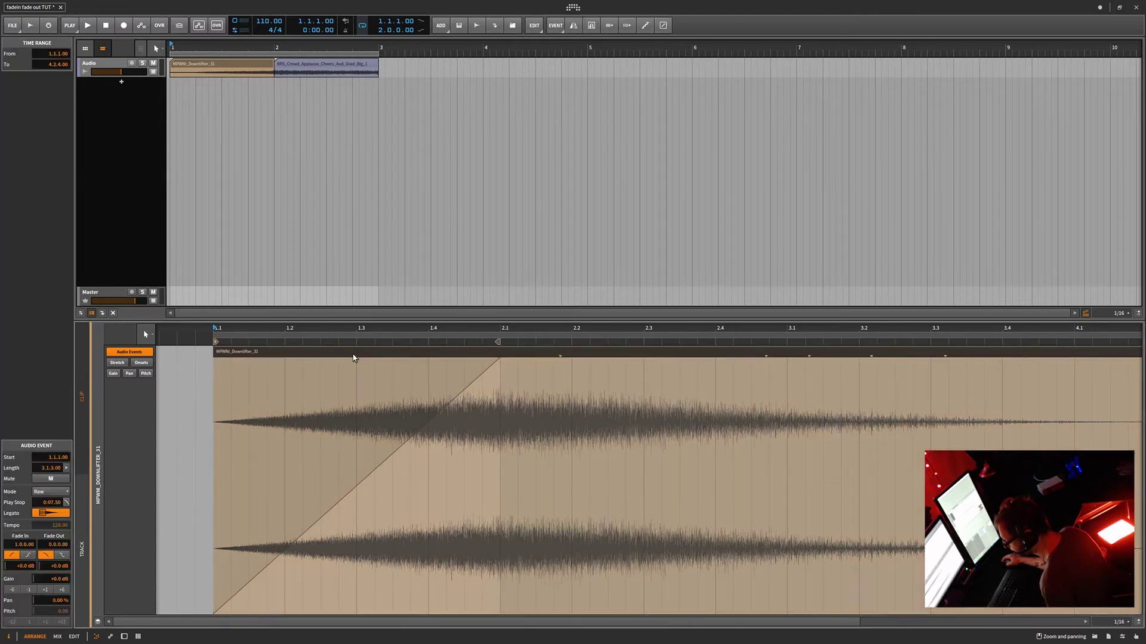
{"action": "left_click", "coordinate": [243, 65]}
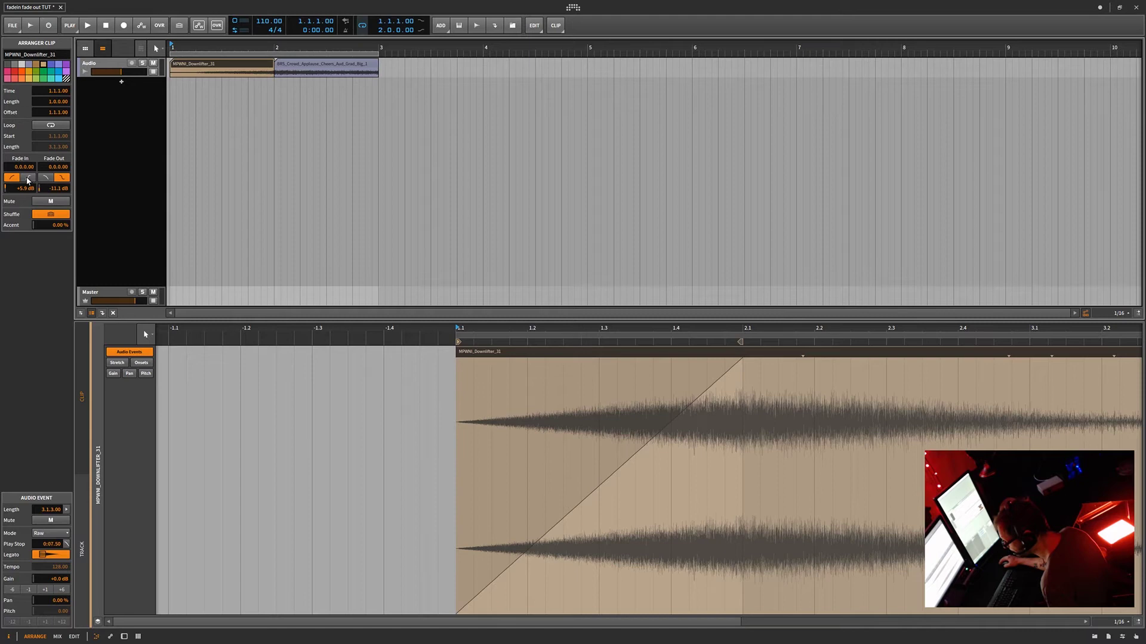
{"action": "left_click", "coordinate": [28, 181]}
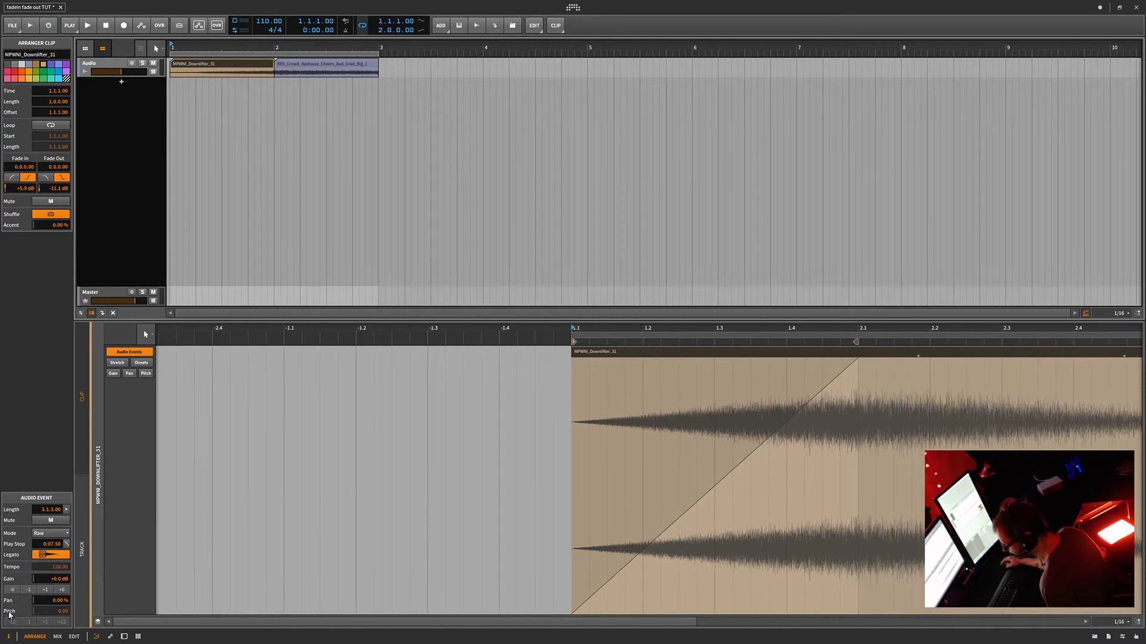
Hide the properties panel and collapse the clip editor so the arranger fills the window.
{"action": "left_click", "coordinate": [9, 637]}
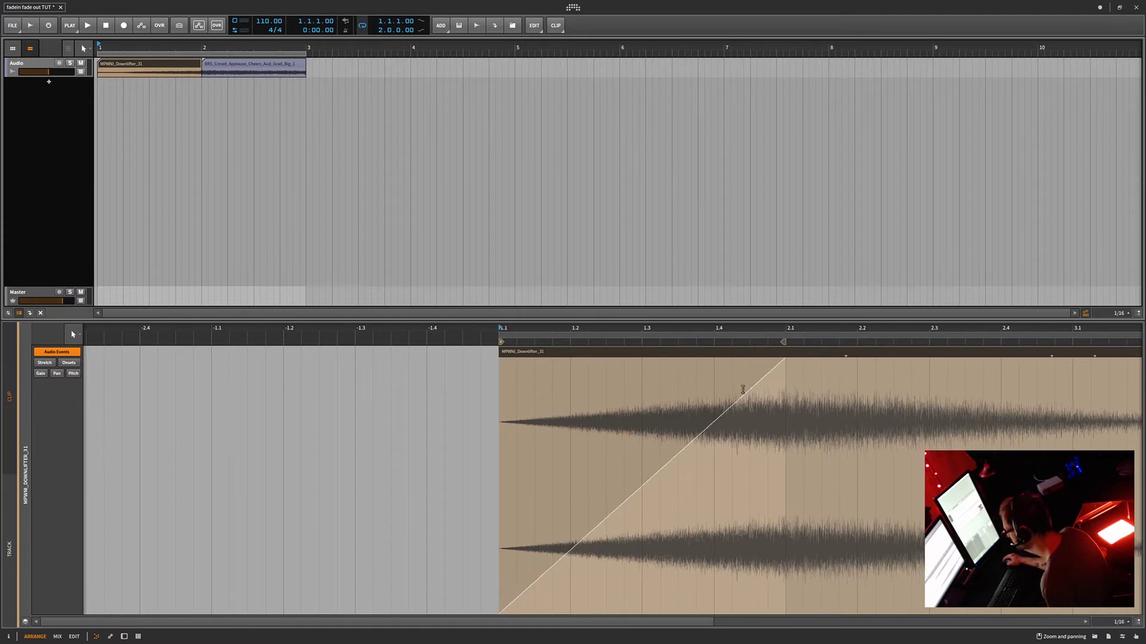
{"action": "left_click_drag", "start_coordinate": [639, 327], "coordinate": [289, 329]}
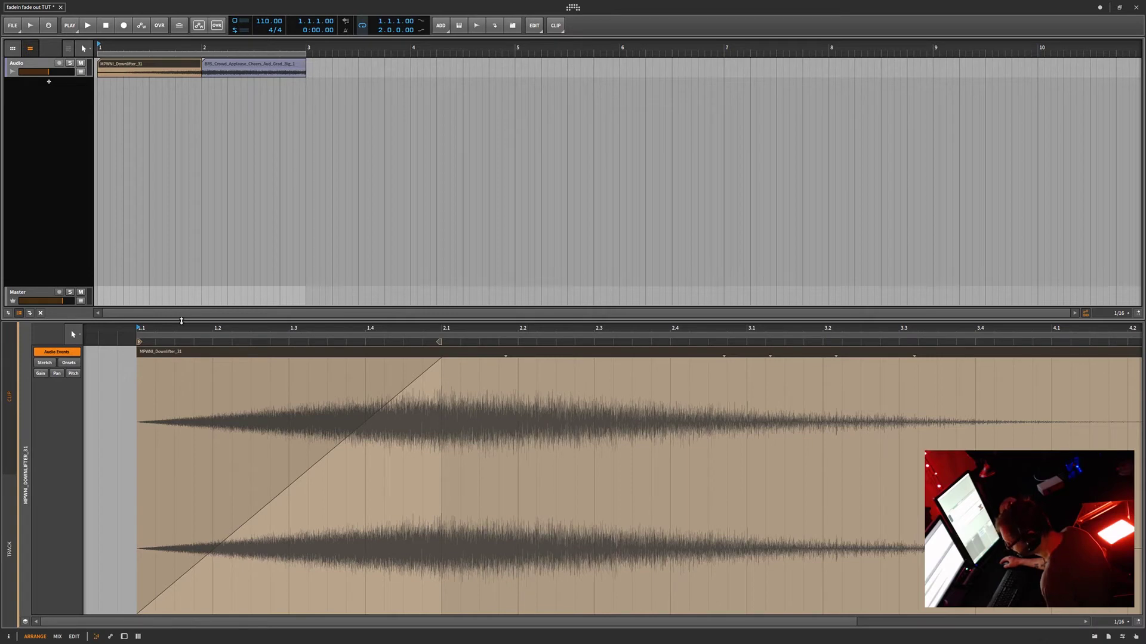
{"action": "left_click_drag", "start_coordinate": [181, 321], "coordinate": [150, 641]}
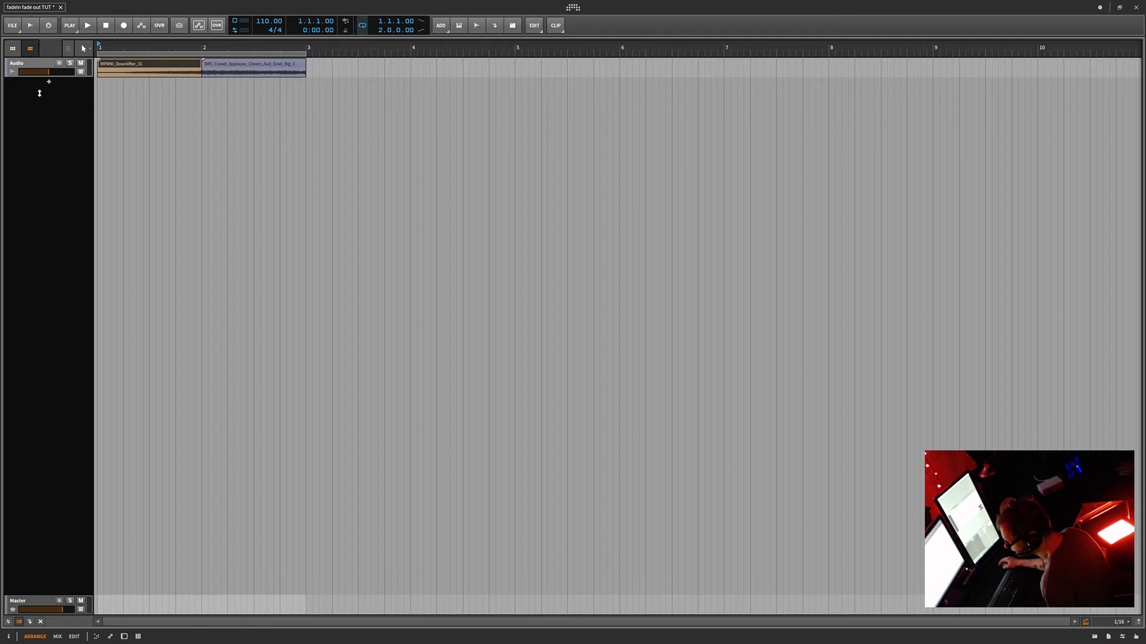
Make the Audio track taller and add a trial fade-in and long fade-out to the downlifter clip.
{"action": "left_click_drag", "start_coordinate": [39, 93], "coordinate": [39, 212]}
{"action": "scroll", "coordinate": [138, 358], "scroll_direction": "up", "scroll_amount": 5}
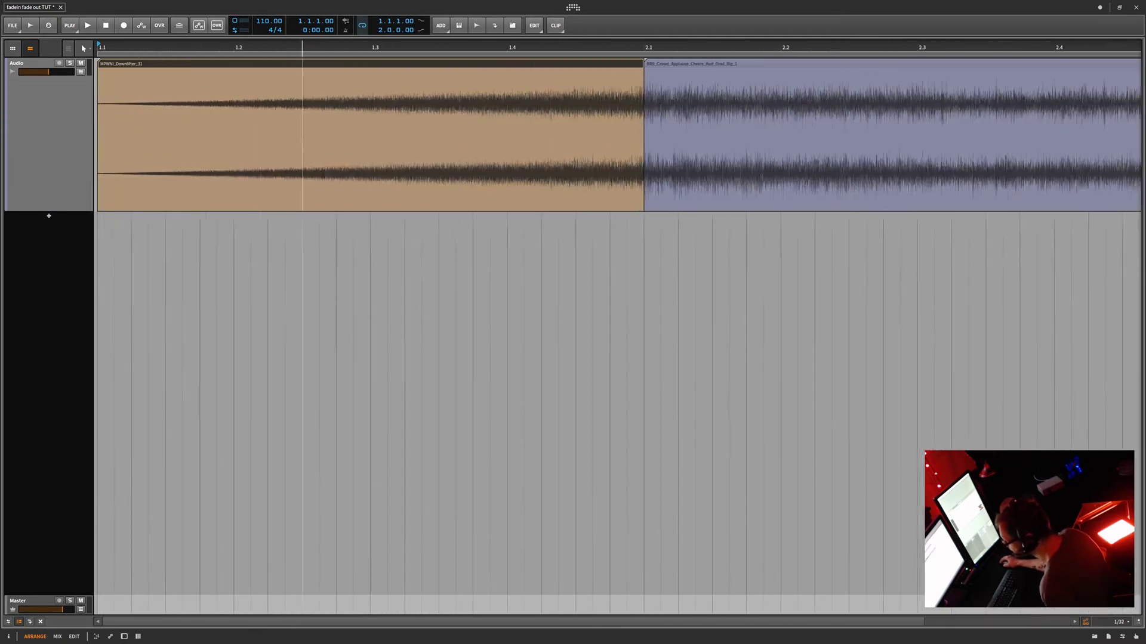
{"action": "scroll", "coordinate": [302, 137], "scroll_direction": "down", "scroll_amount": 3}
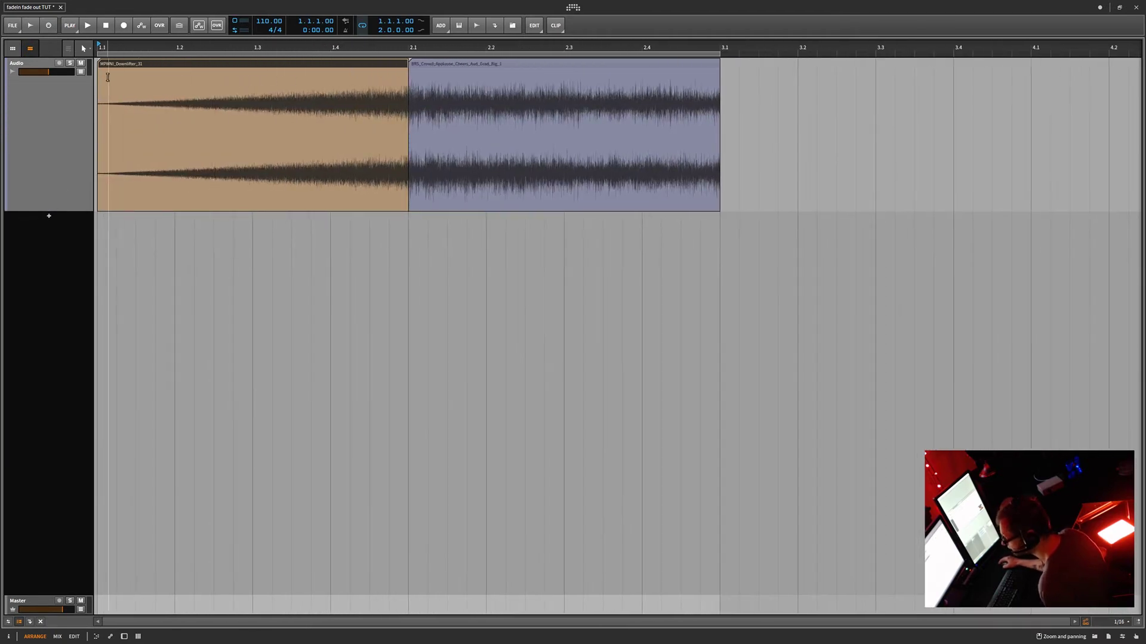
{"action": "left_click_drag", "start_coordinate": [101, 70], "coordinate": [187, 118]}
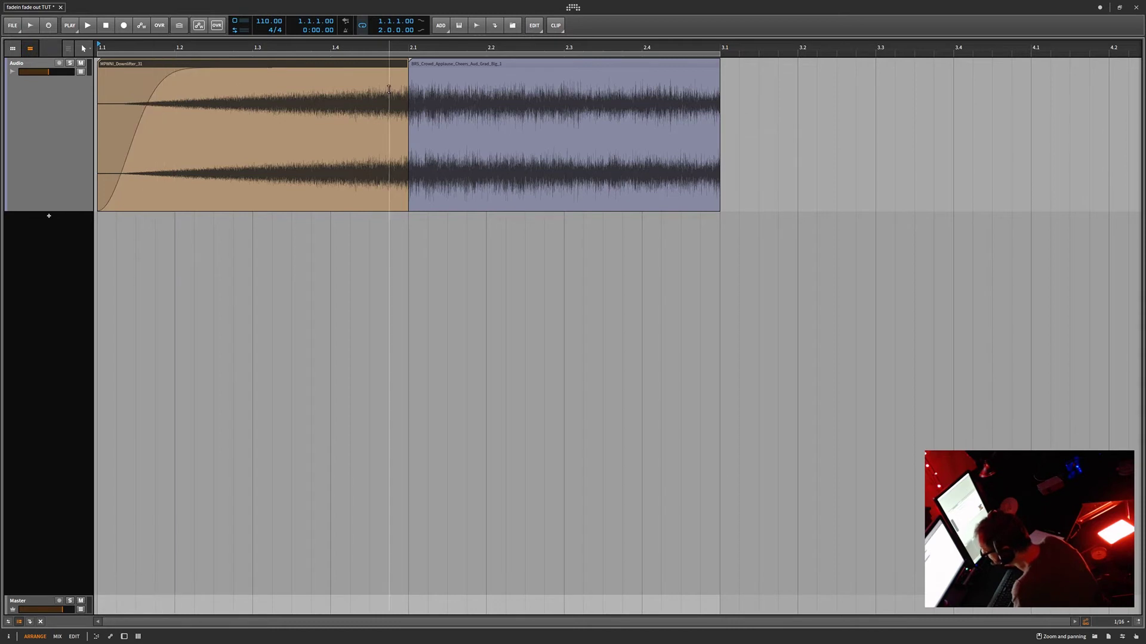
{"action": "left_click_drag", "start_coordinate": [407, 69], "coordinate": [347, 90]}
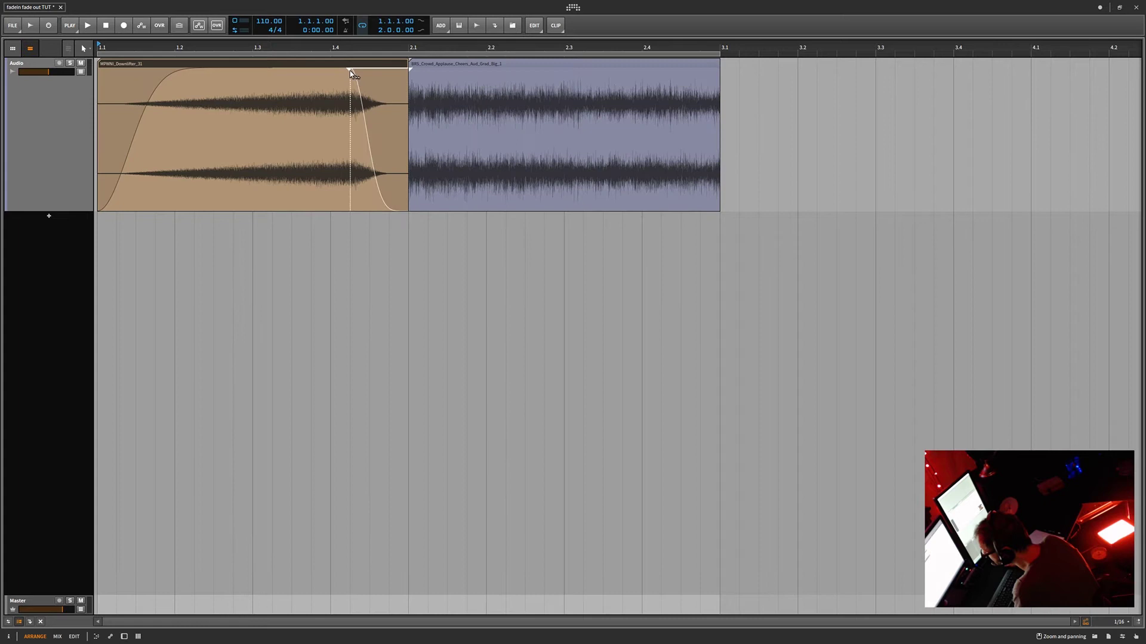
{"action": "left_click_drag", "start_coordinate": [333, 74], "coordinate": [253, 84]}
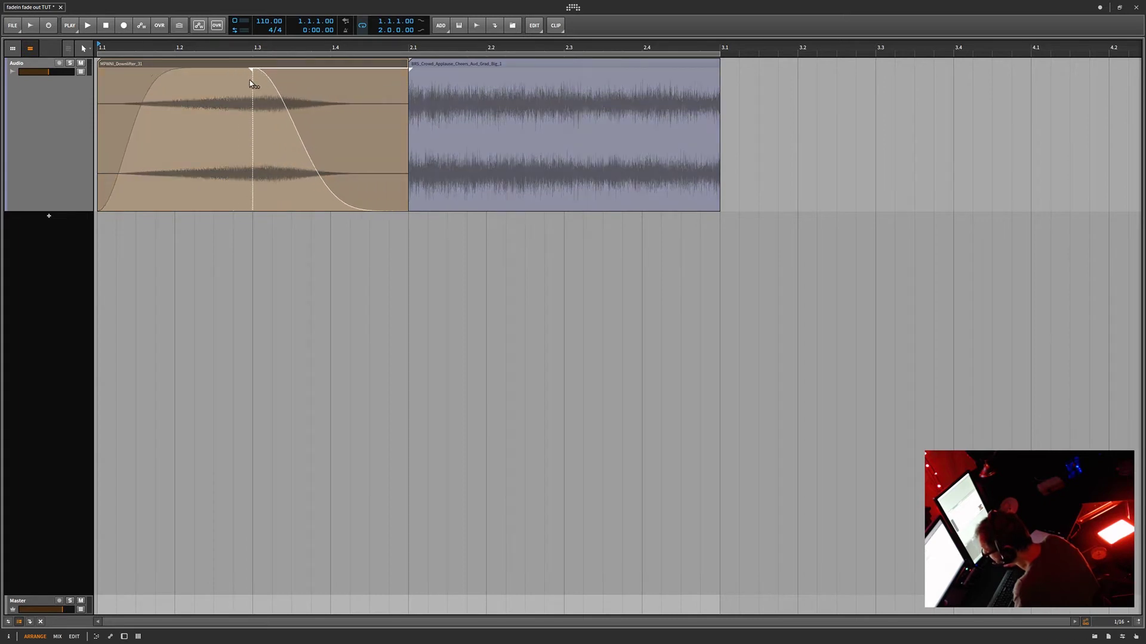
Play the downlifter clip back several times to hear the trial fades.
{"action": "key", "text": "space"}
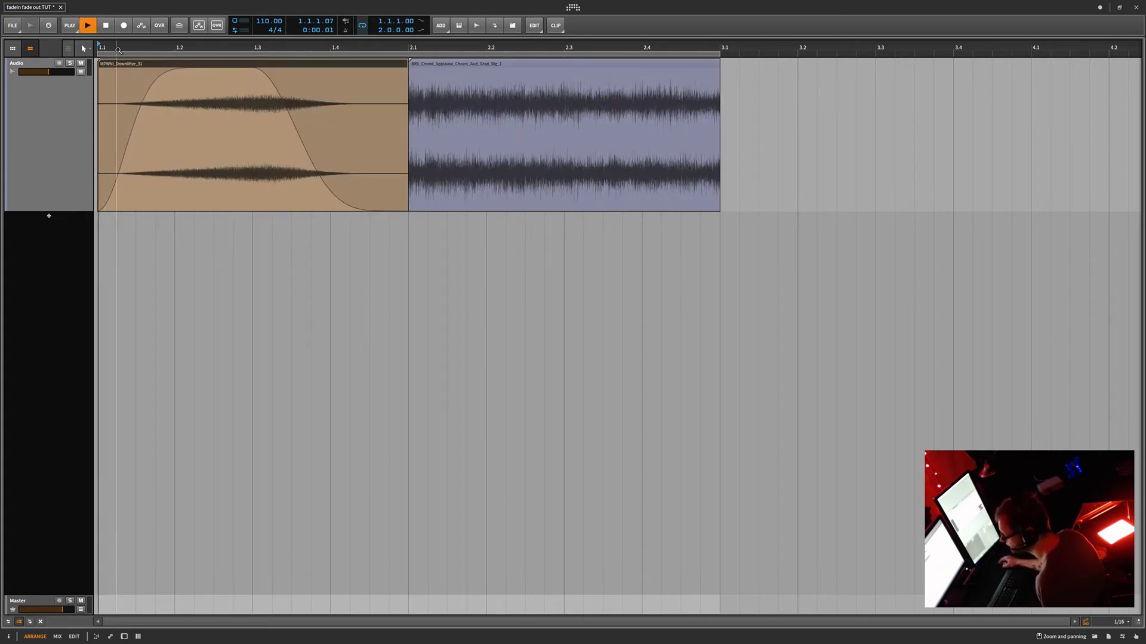
{"action": "key", "text": "space"}
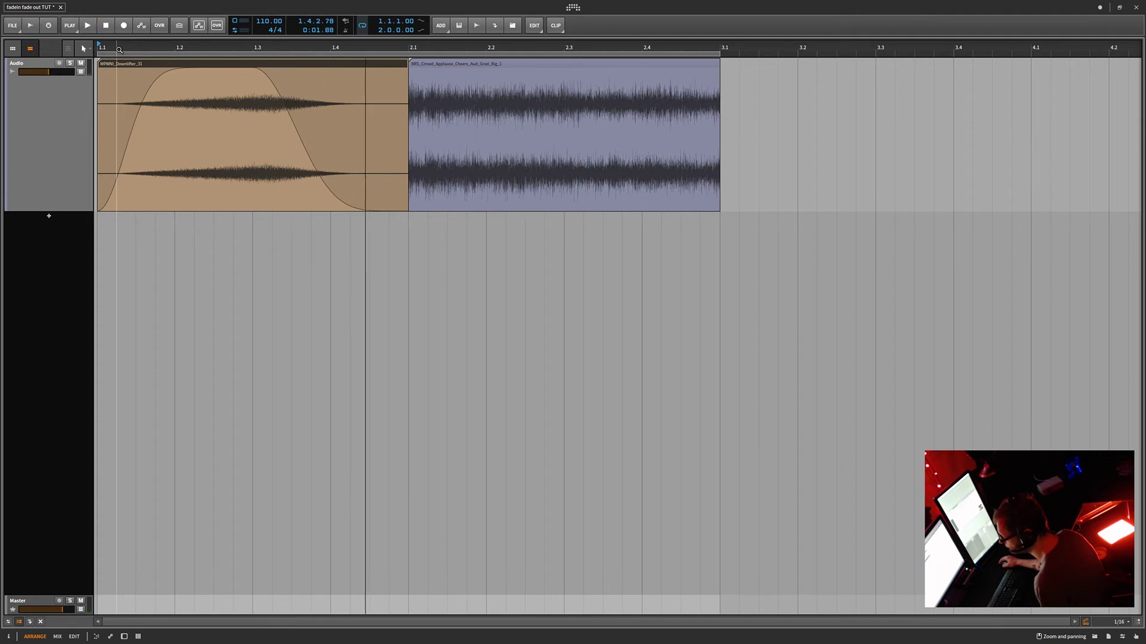
{"action": "key", "text": "space"}
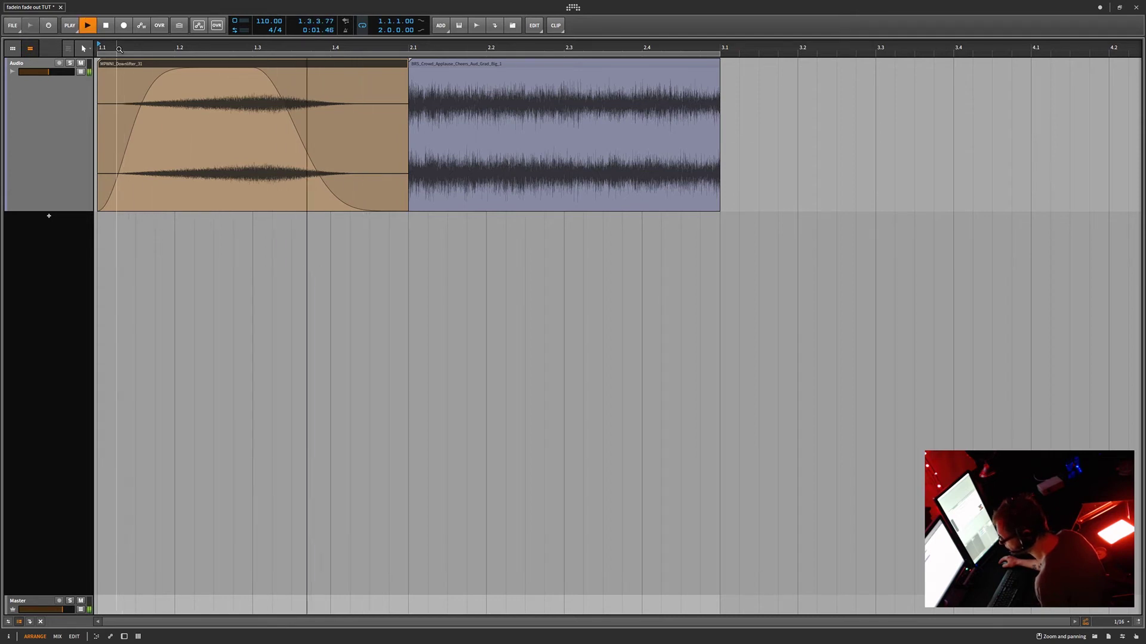
{"action": "key", "text": "space"}
{"action": "key", "text": "space"}
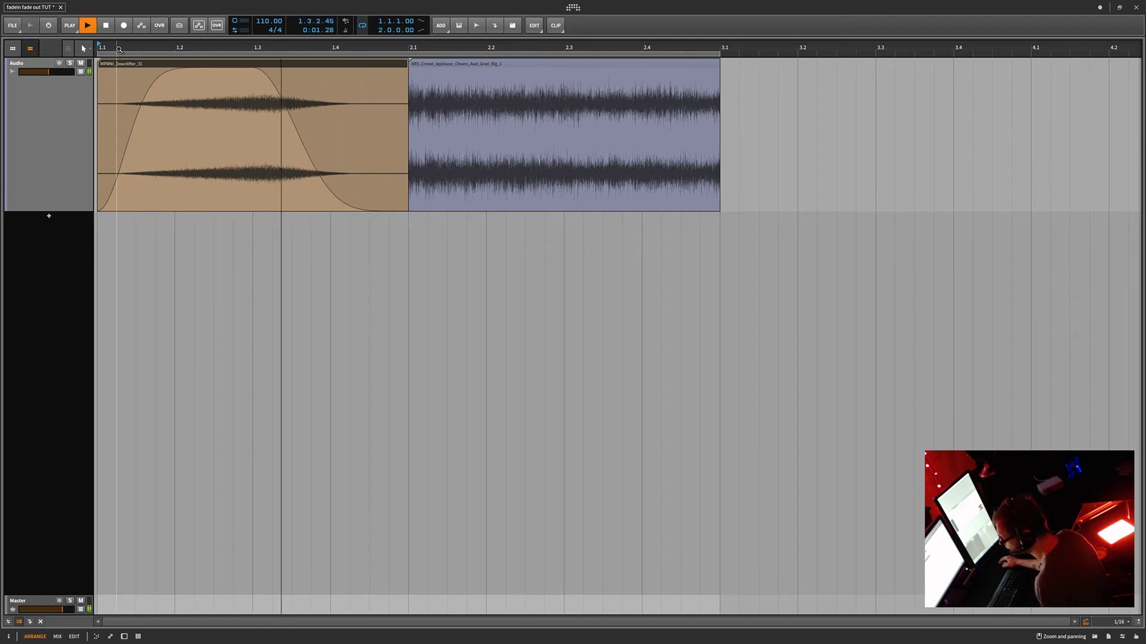
{"action": "key", "text": "space"}
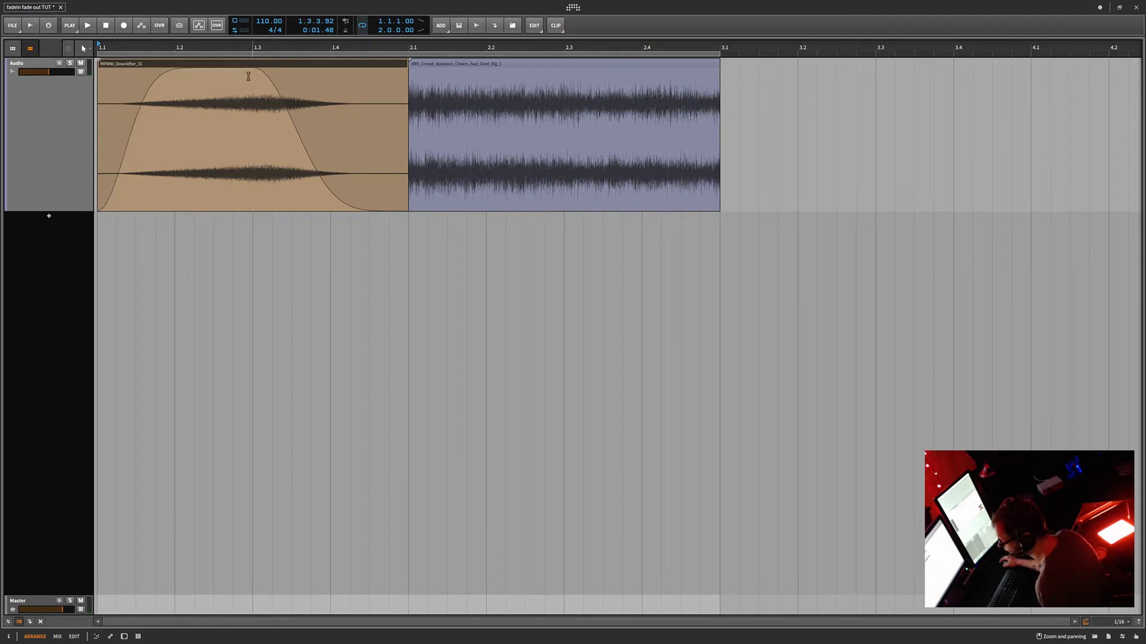
Remove the trial fade-in and fade-out so the clips meet end to end.
{"action": "left_click_drag", "start_coordinate": [252, 70], "coordinate": [103, 71]}
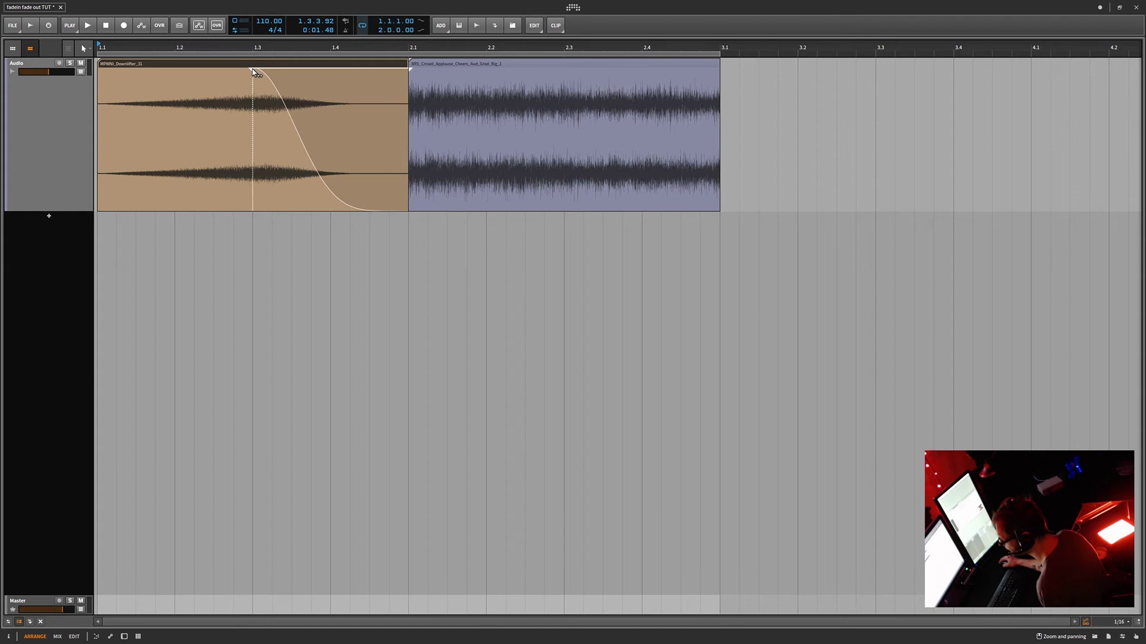
{"action": "left_click_drag", "start_coordinate": [252, 71], "coordinate": [368, 74]}
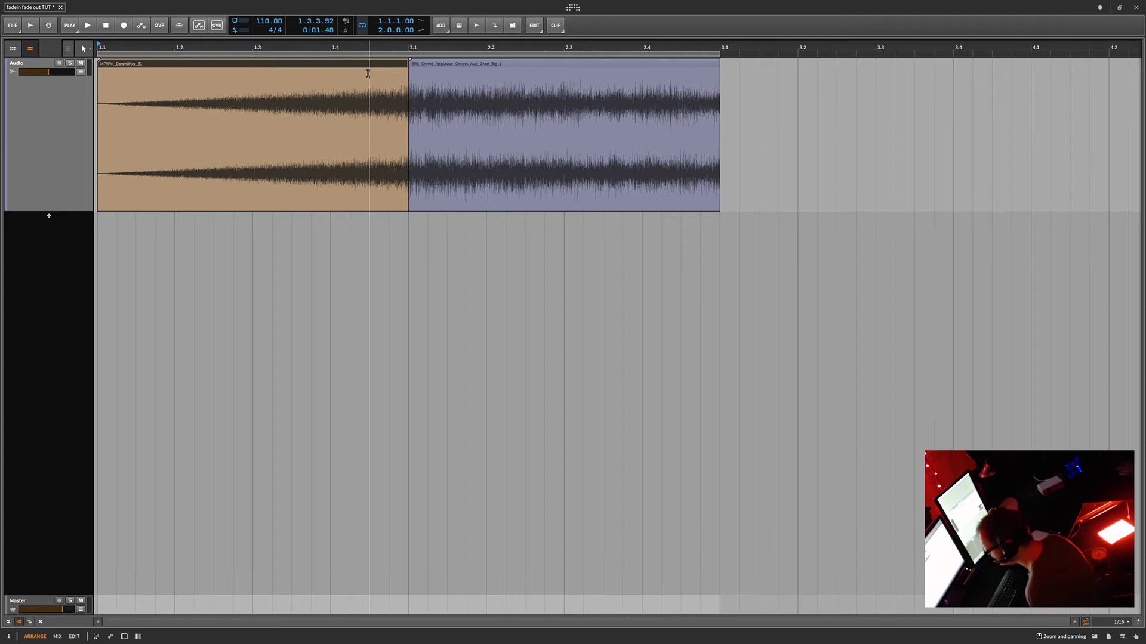
{"action": "left_click_drag", "start_coordinate": [368, 73], "coordinate": [406, 76]}
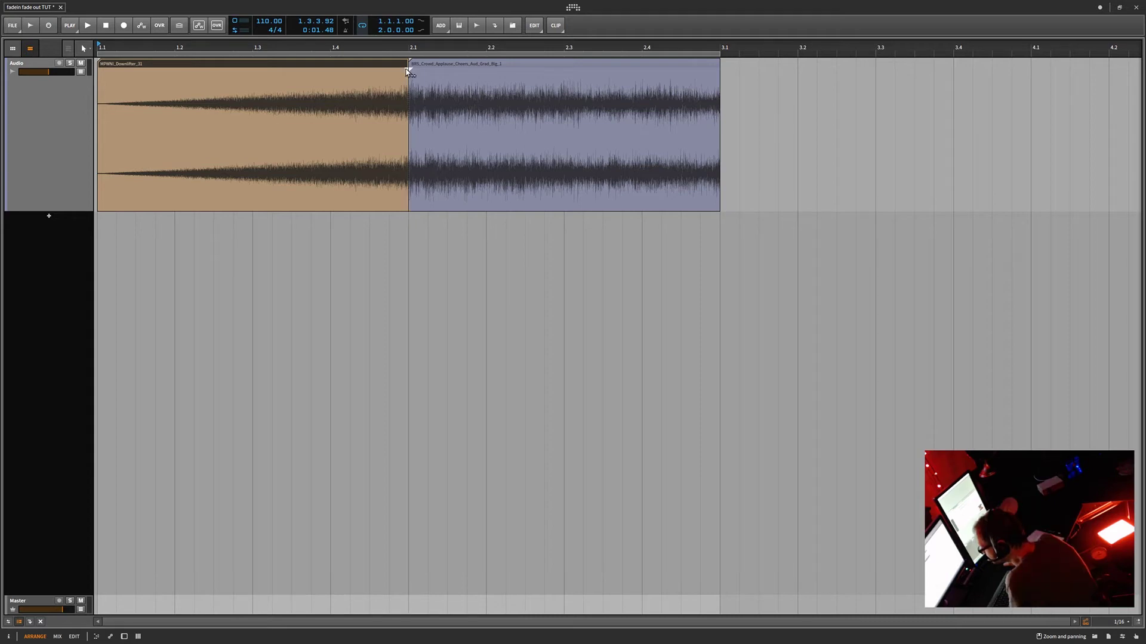
{"action": "left_click_drag", "start_coordinate": [408, 70], "coordinate": [565, 77]}
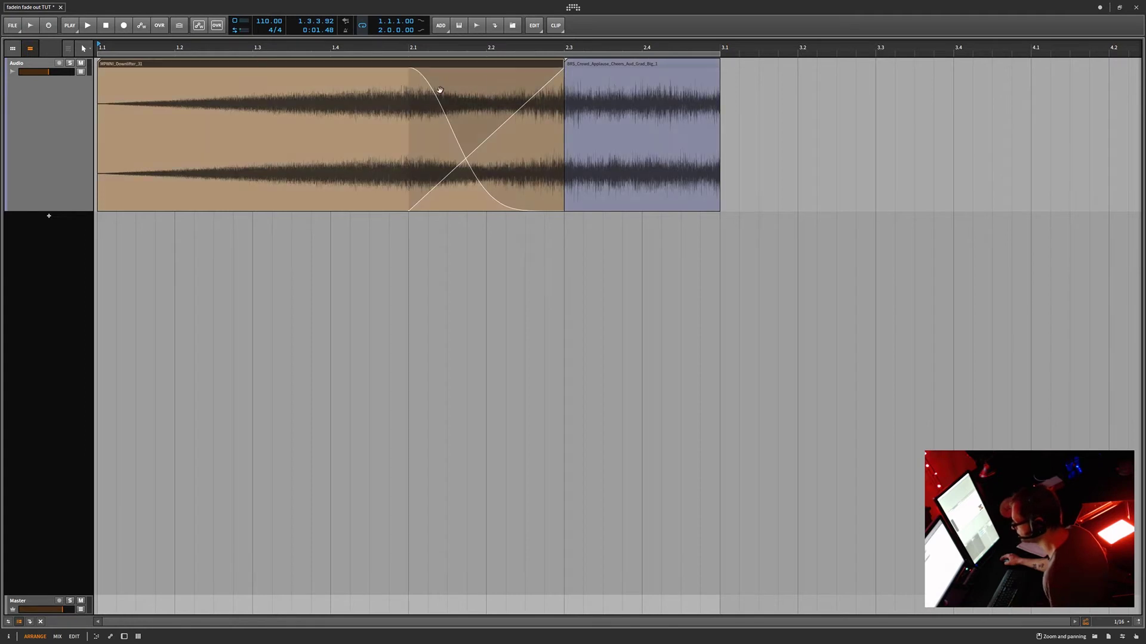
{"action": "left_click", "coordinate": [311, 120]}
{"action": "key", "text": "space"}
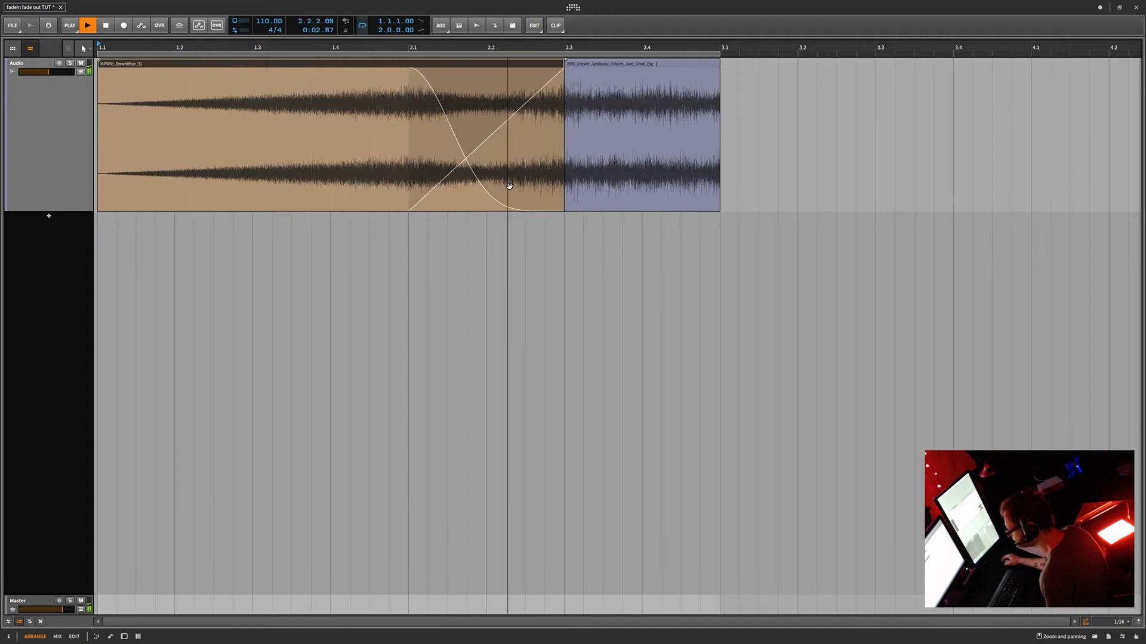
{"action": "key", "text": "space"}
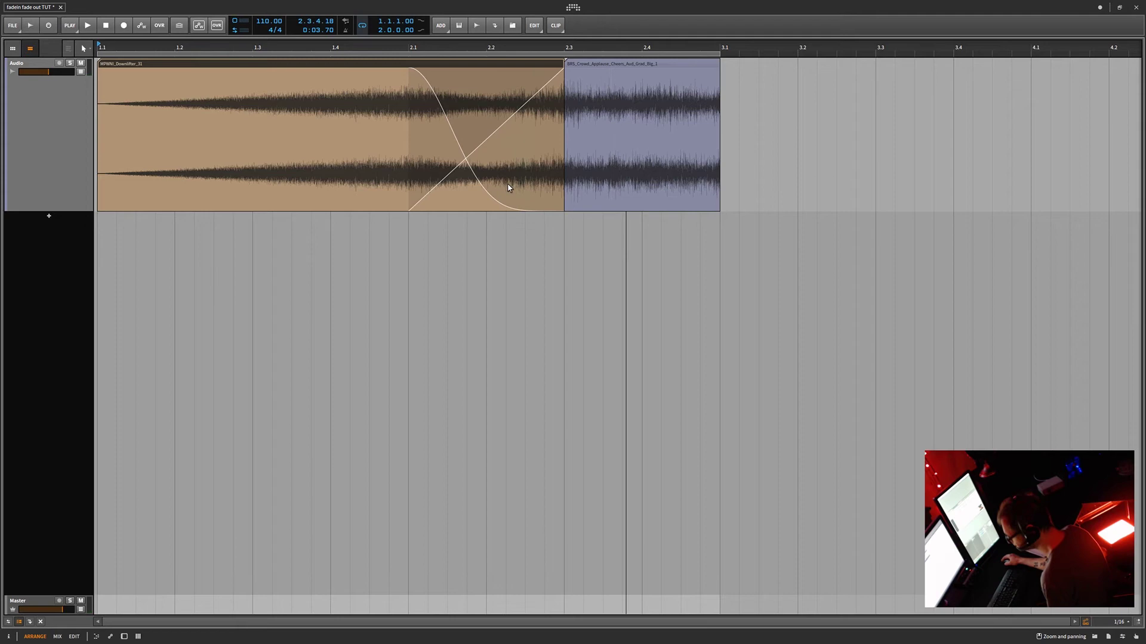
{"action": "key", "text": "ctrl+z"}
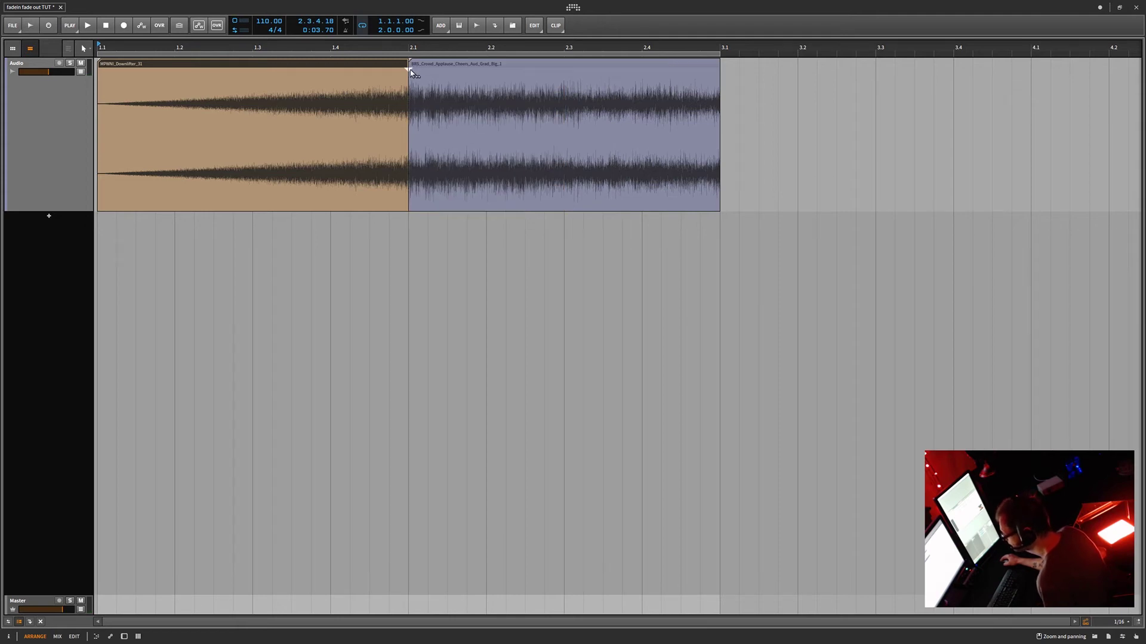
Create a crossfade ending at the clip boundary and audition it from just before.
{"action": "left_click_drag", "start_coordinate": [411, 71], "coordinate": [314, 83]}
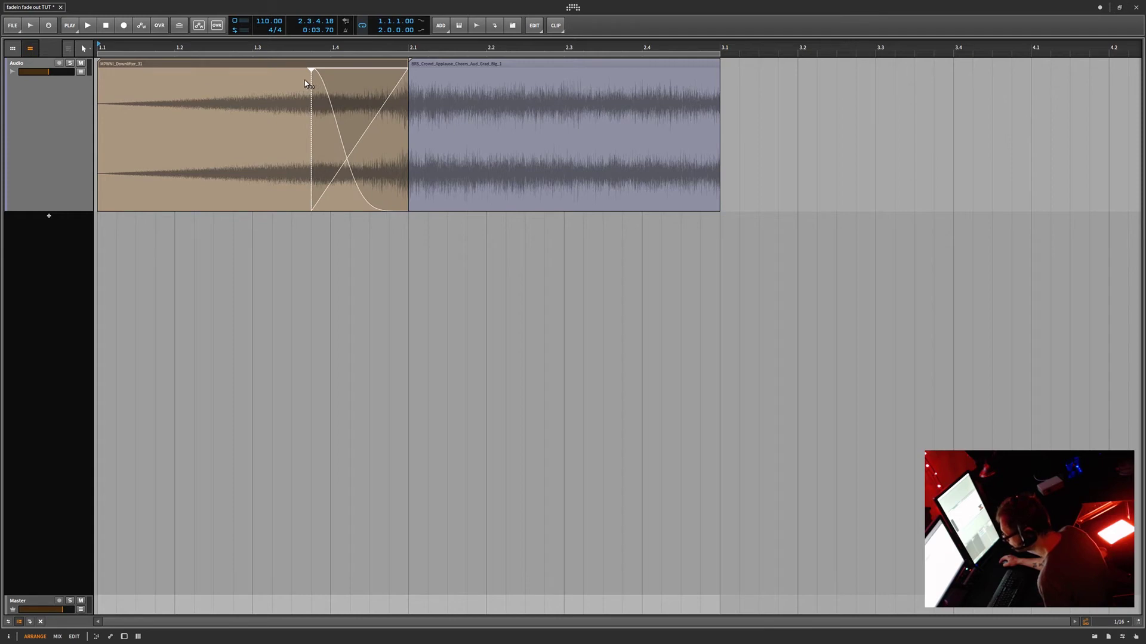
{"action": "left_click", "coordinate": [163, 107]}
{"action": "key", "text": "space"}
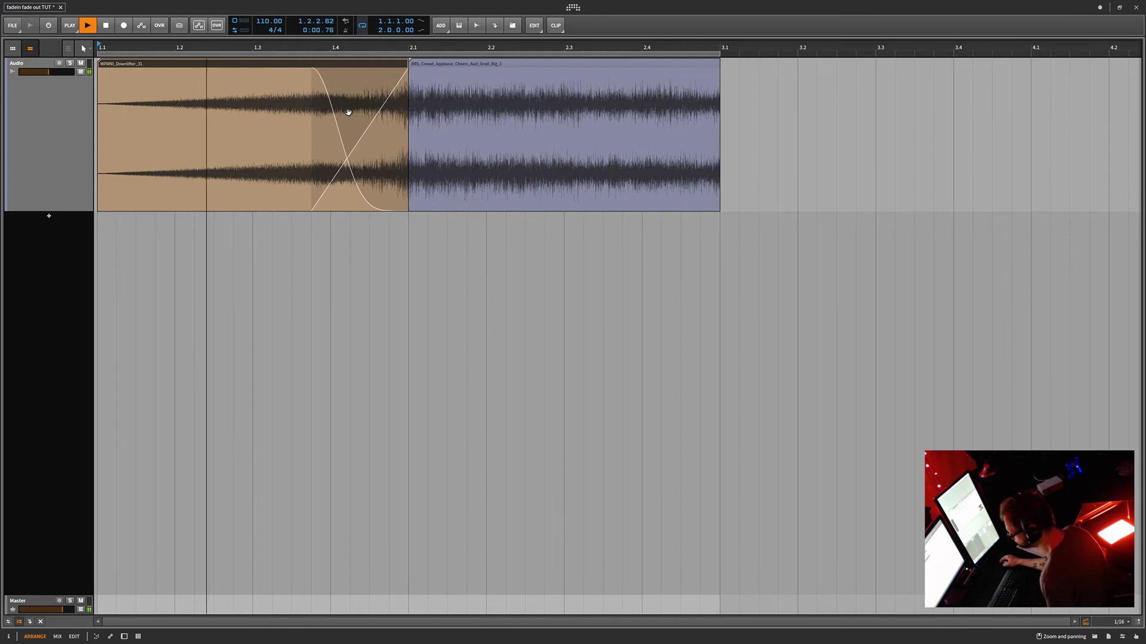
{"action": "key", "text": "space"}
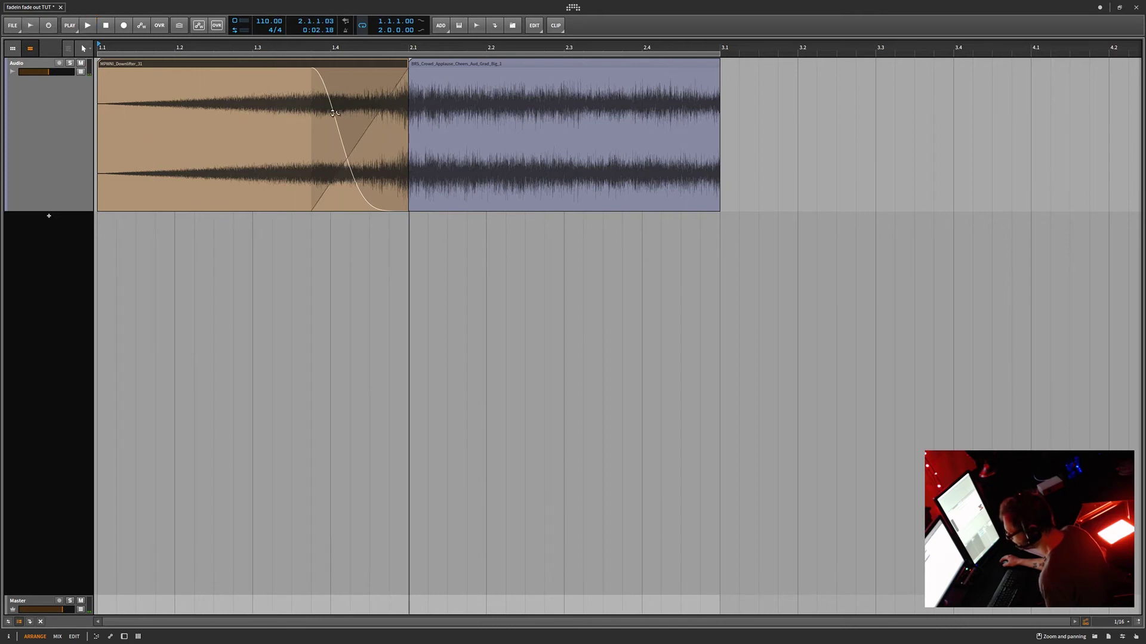
Lengthen the crossfade and bend its fade-out into an S-curve, then play it from the song start.
{"action": "left_click_drag", "start_coordinate": [360, 139], "coordinate": [360, 170]}
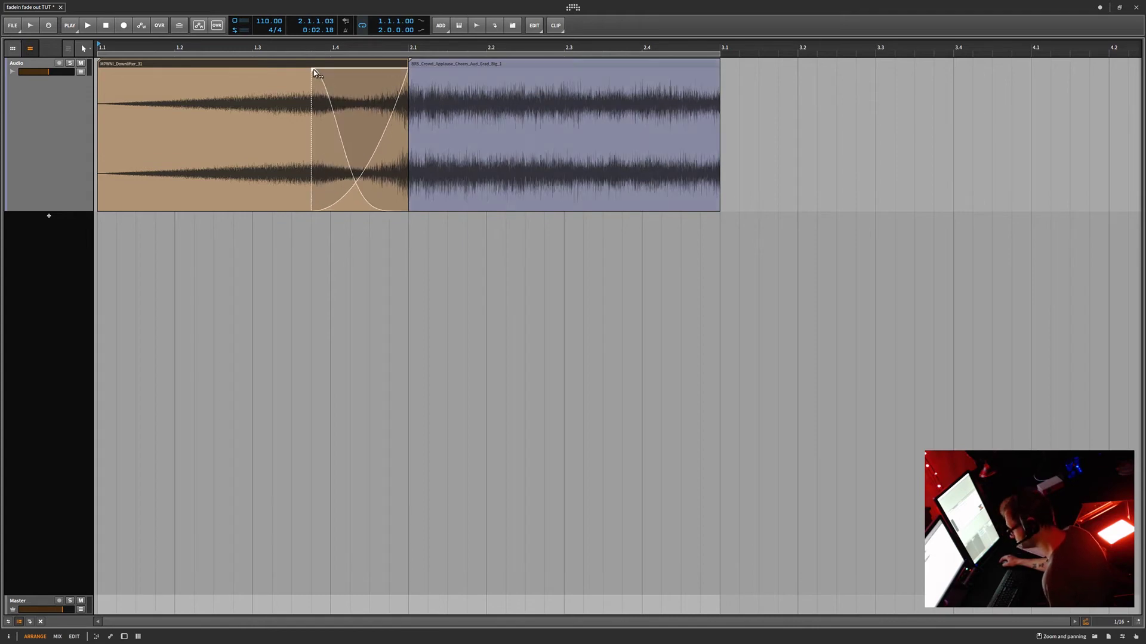
{"action": "left_click_drag", "start_coordinate": [305, 70], "coordinate": [201, 78]}
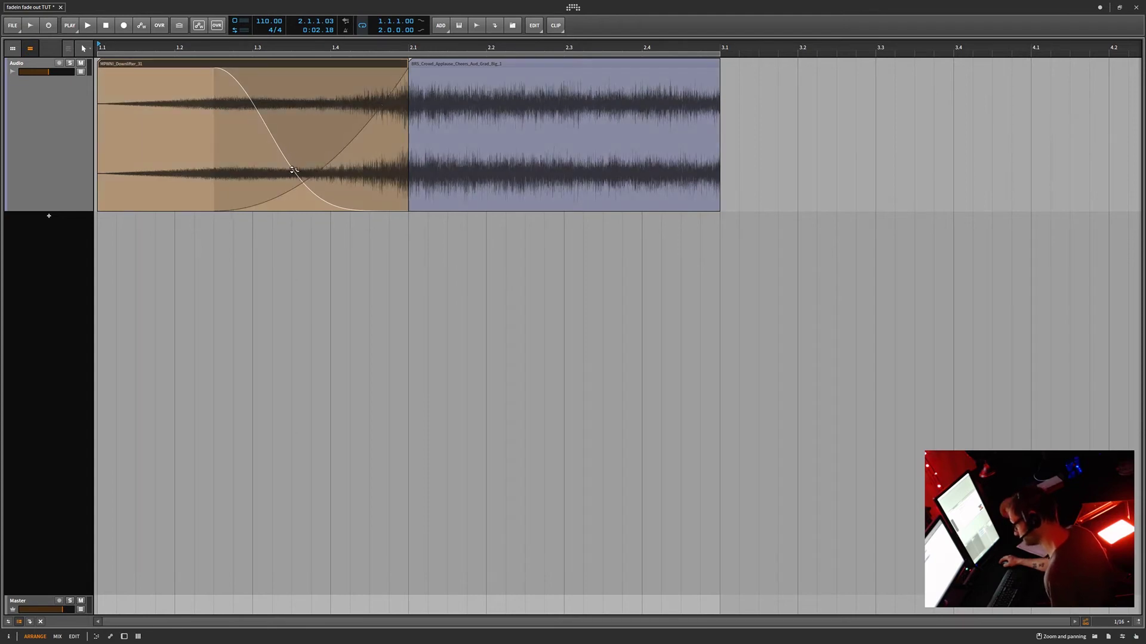
{"action": "left_click_drag", "start_coordinate": [293, 170], "coordinate": [327, 165]}
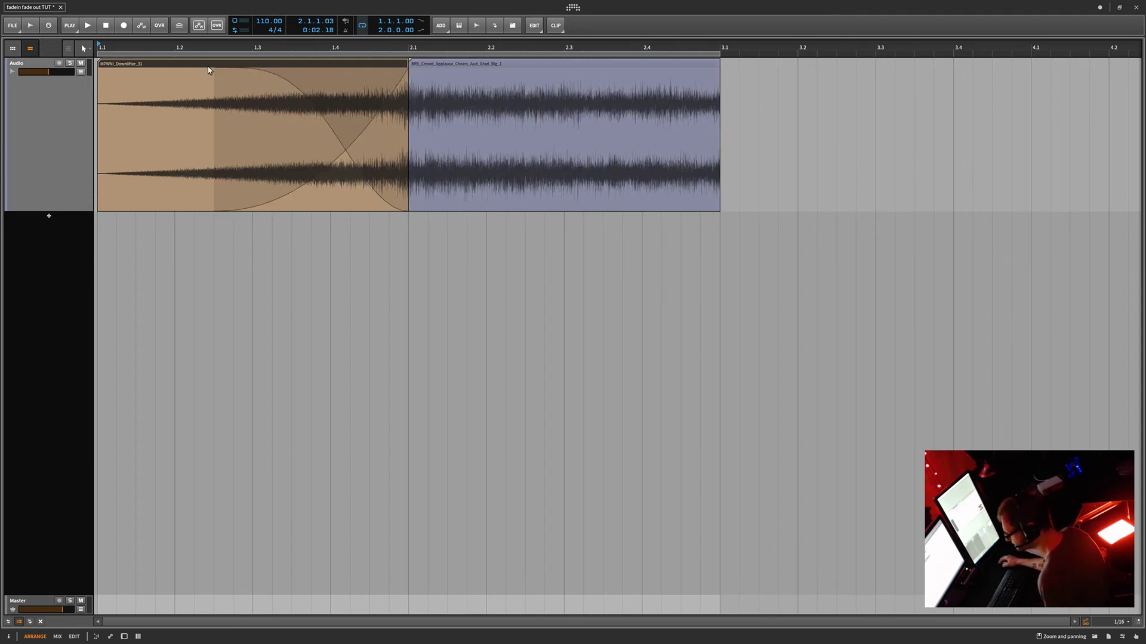
{"action": "left_click", "coordinate": [98, 47]}
{"action": "key", "text": "space"}
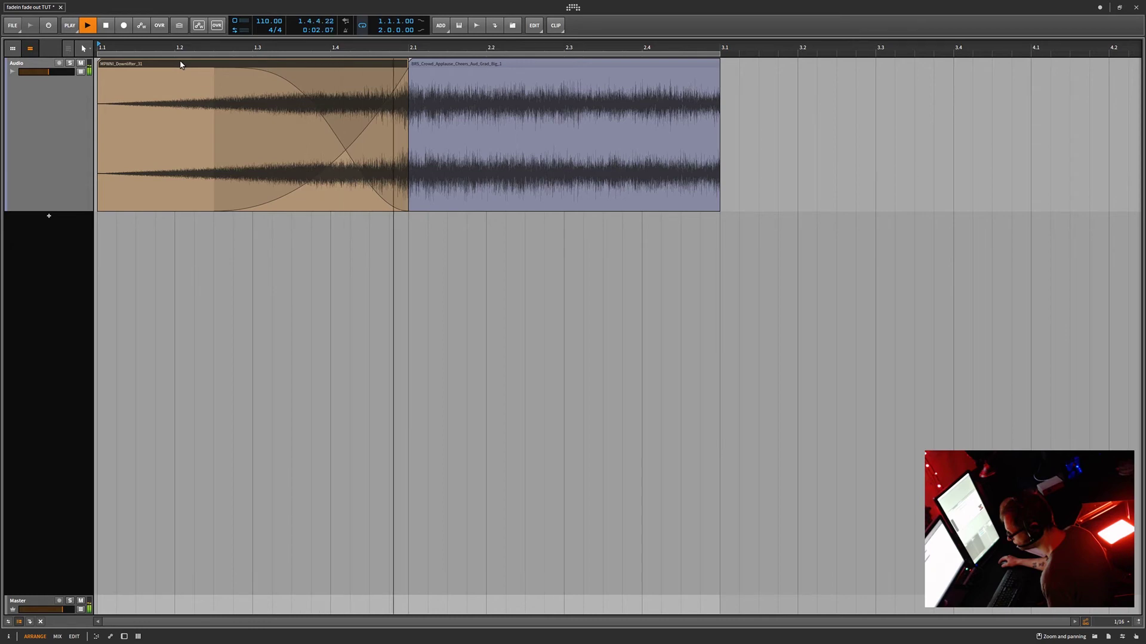
{"action": "key", "text": "space"}
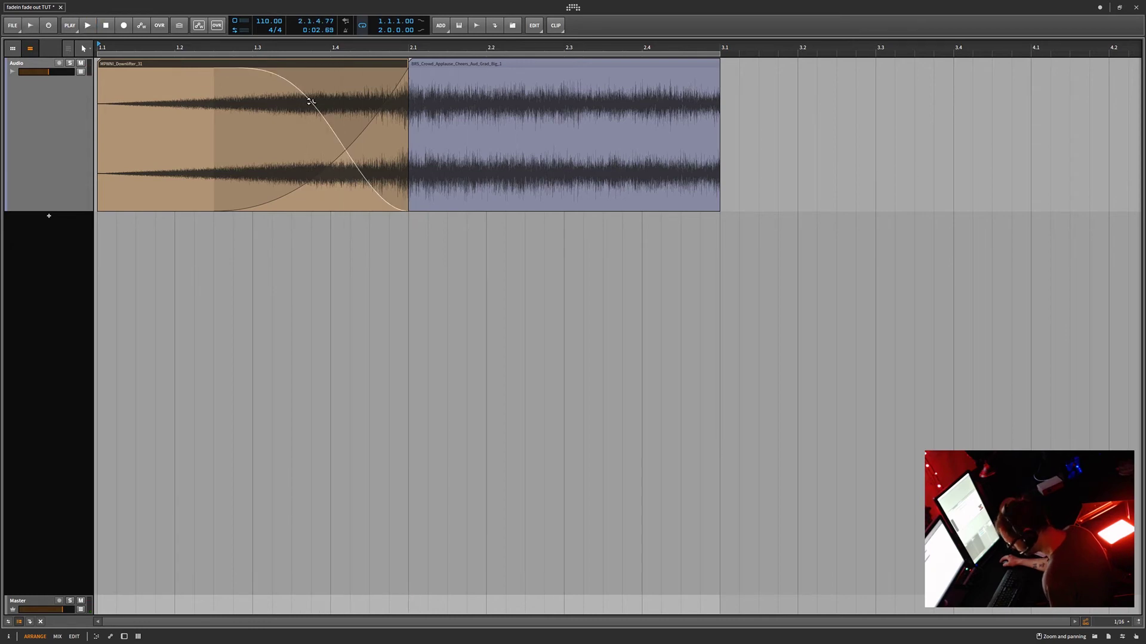
Straighten the crossfade curves, shorten it to a brief overlap, and audition it.
{"action": "left_click_drag", "start_coordinate": [330, 143], "coordinate": [330, 128]}
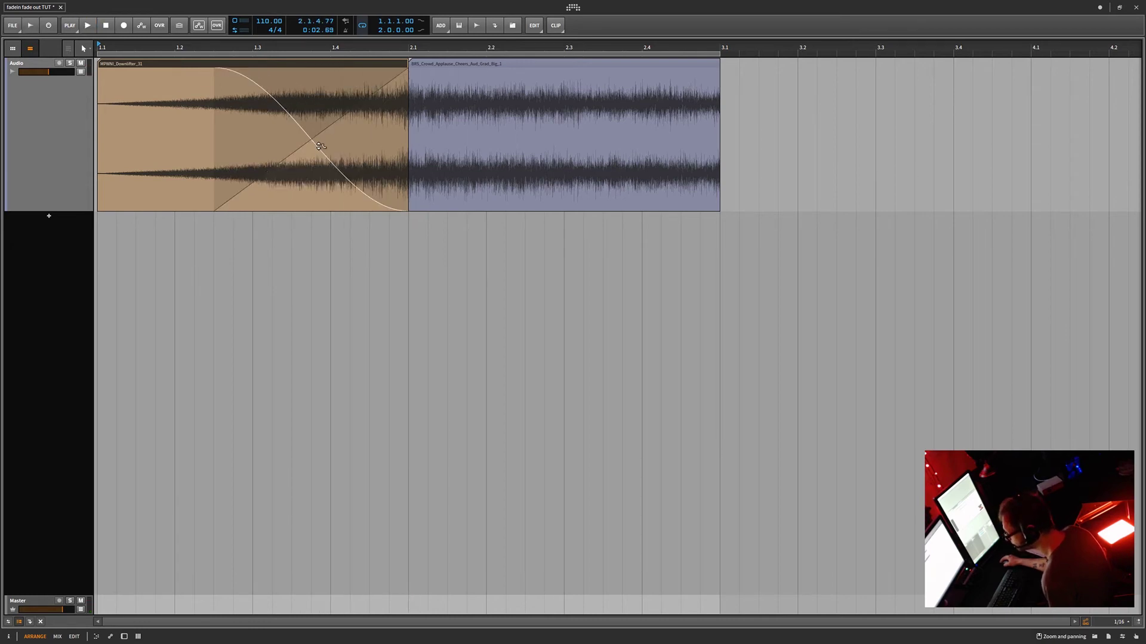
{"action": "double_click", "coordinate": [296, 122]}
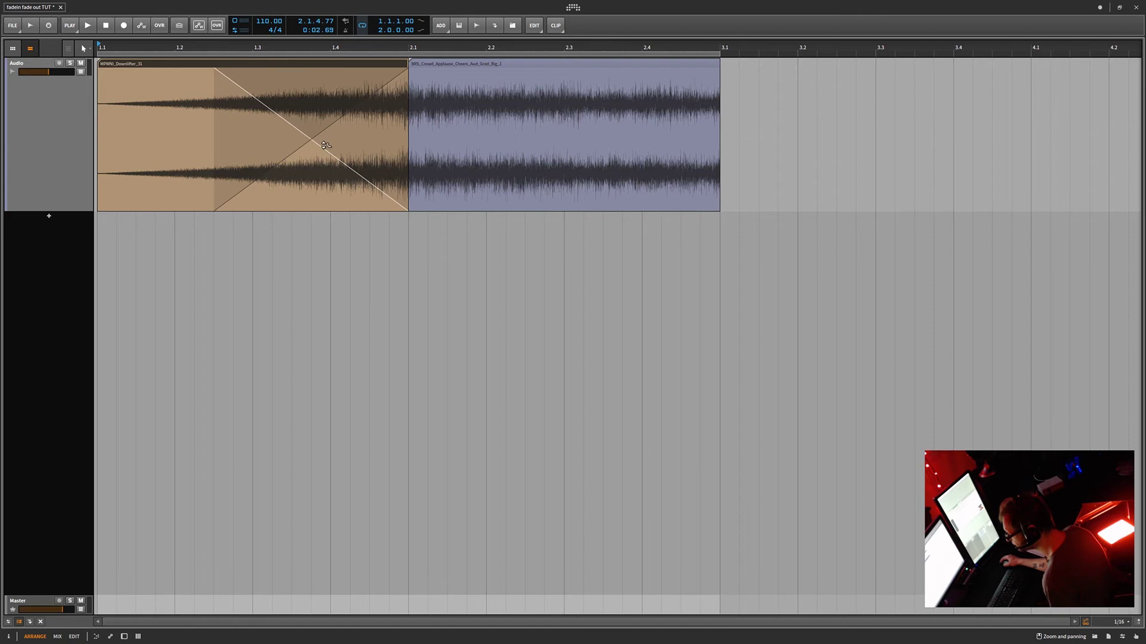
{"action": "mouse_move", "coordinate": [406, 68]}
{"action": "left_mouse_down"}
{"action": "mouse_move", "coordinate": [333, 74]}
{"action": "mouse_move", "coordinate": [314, 98]}
{"action": "left_mouse_up"}
{"action": "key", "text": "space"}
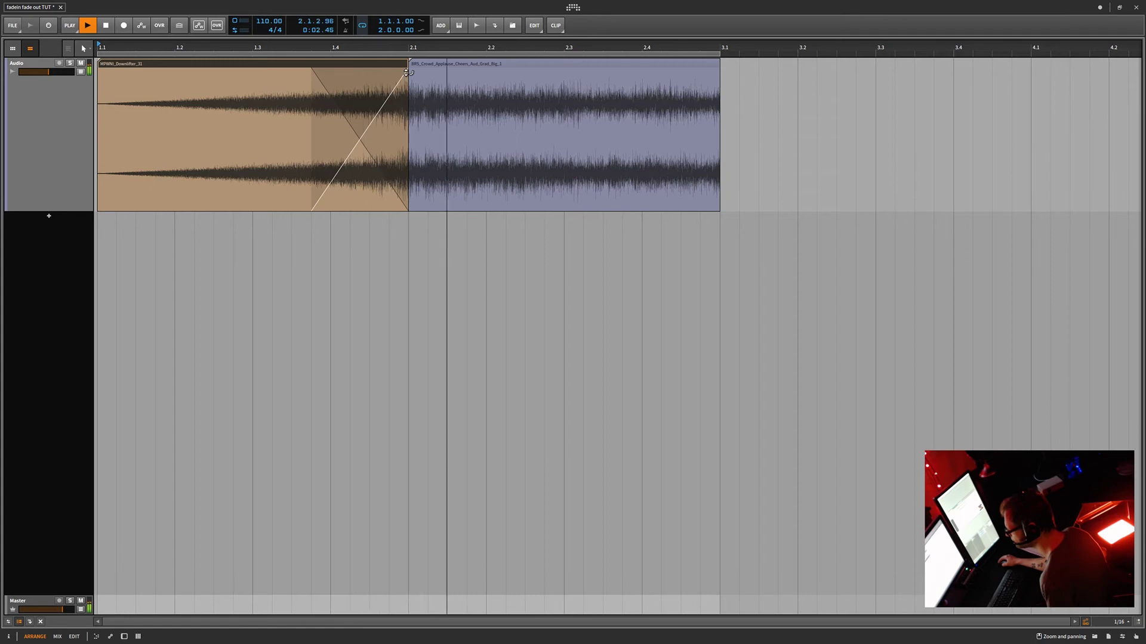
{"action": "key", "text": "space"}
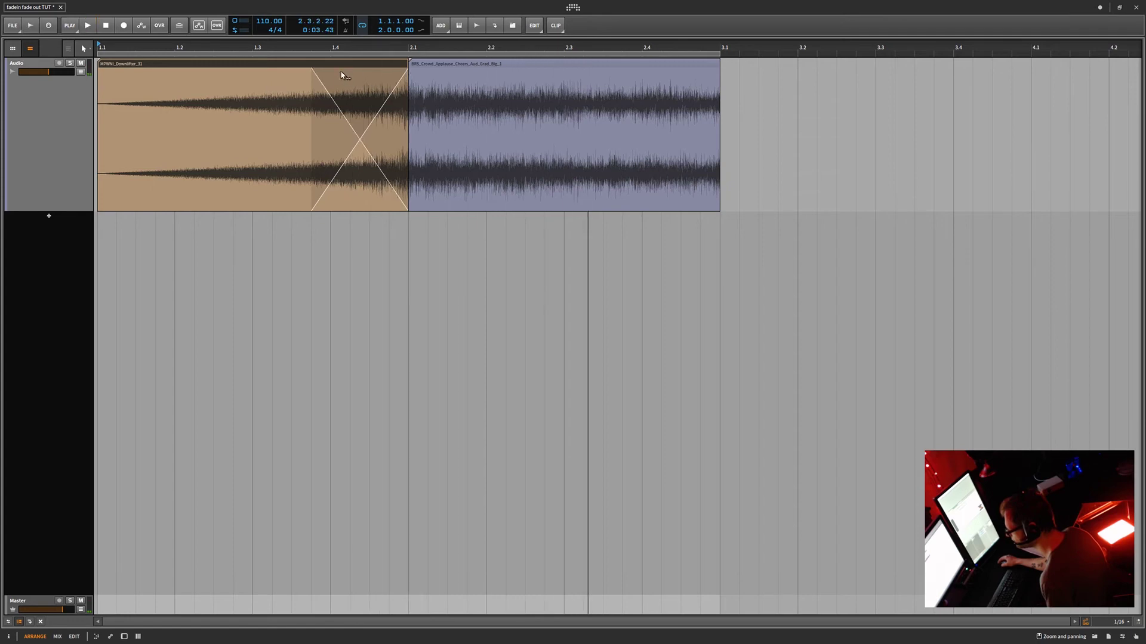
{"action": "key", "text": "space"}
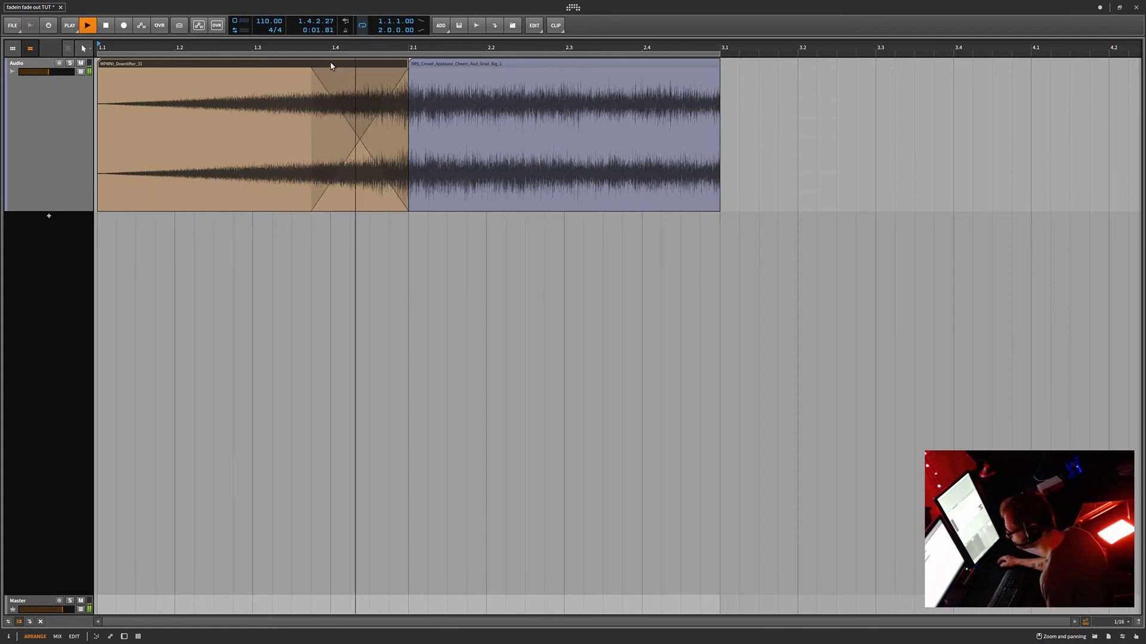
{"action": "key", "text": "space"}
Try a steep bowl-shaped and an S-shaped fade-in, then remove the crossfade so clips butt at 2.1.
{"action": "left_click_drag", "start_coordinate": [353, 126], "coordinate": [367, 180]}
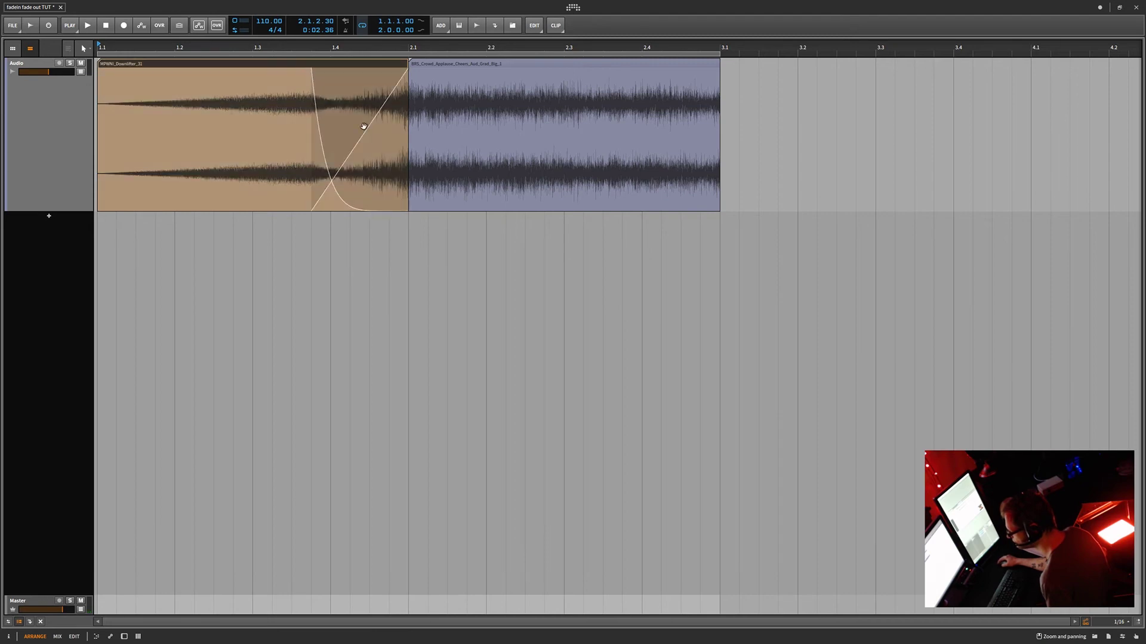
{"action": "left_click_drag", "start_coordinate": [367, 130], "coordinate": [361, 304]}
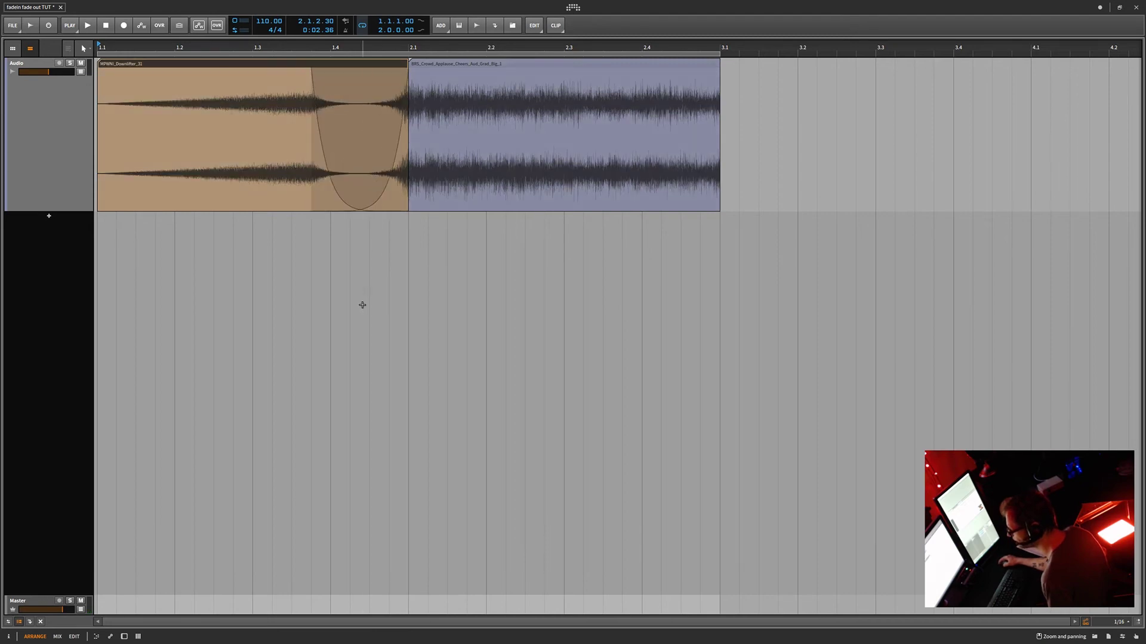
{"action": "key", "text": "space"}
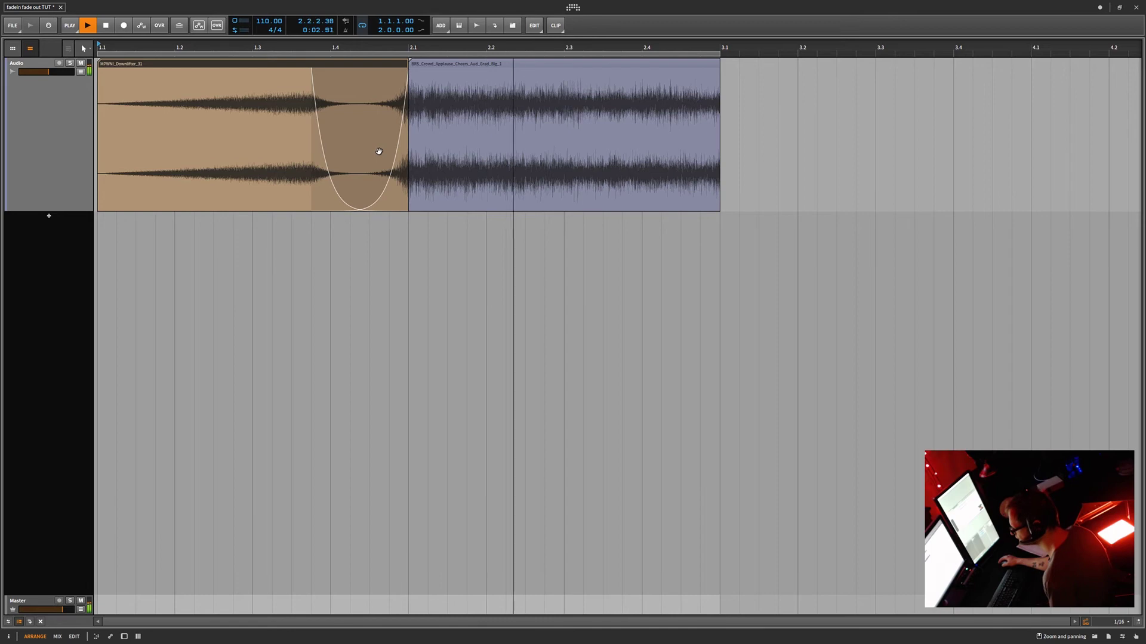
{"action": "key", "text": "space"}
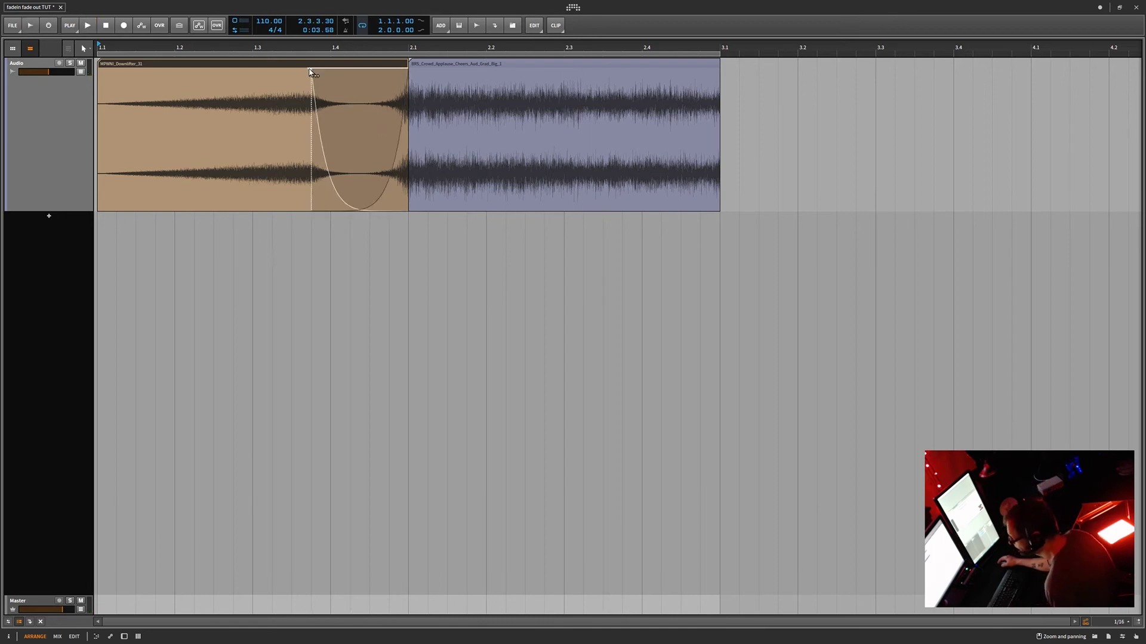
{"action": "double_click", "coordinate": [321, 136]}
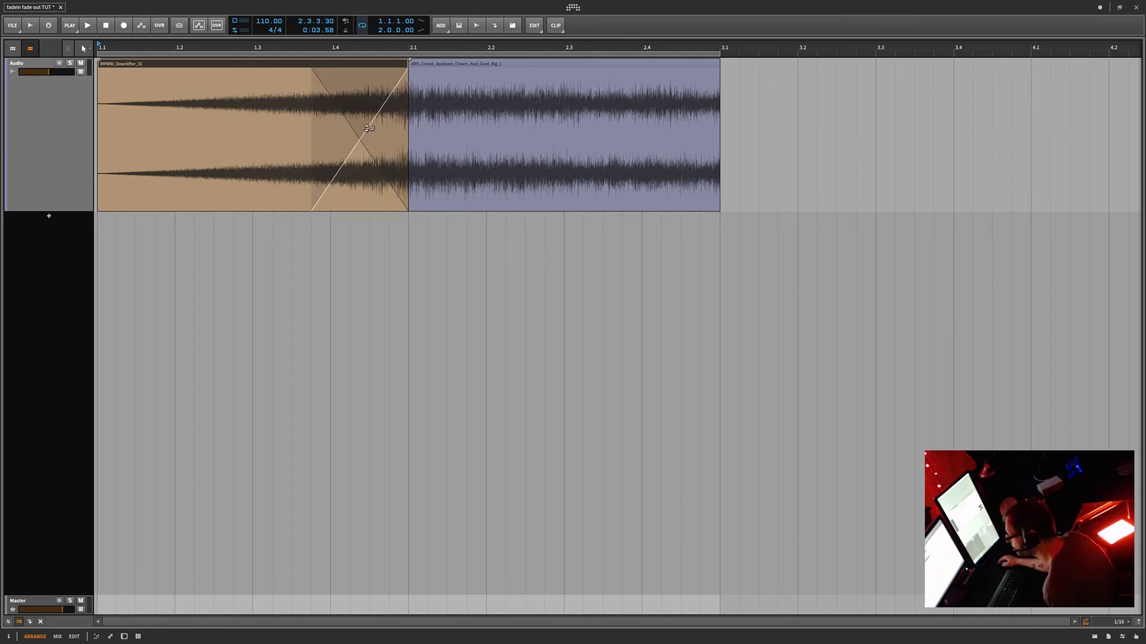
{"action": "left_click_drag", "start_coordinate": [368, 128], "coordinate": [355, 129]}
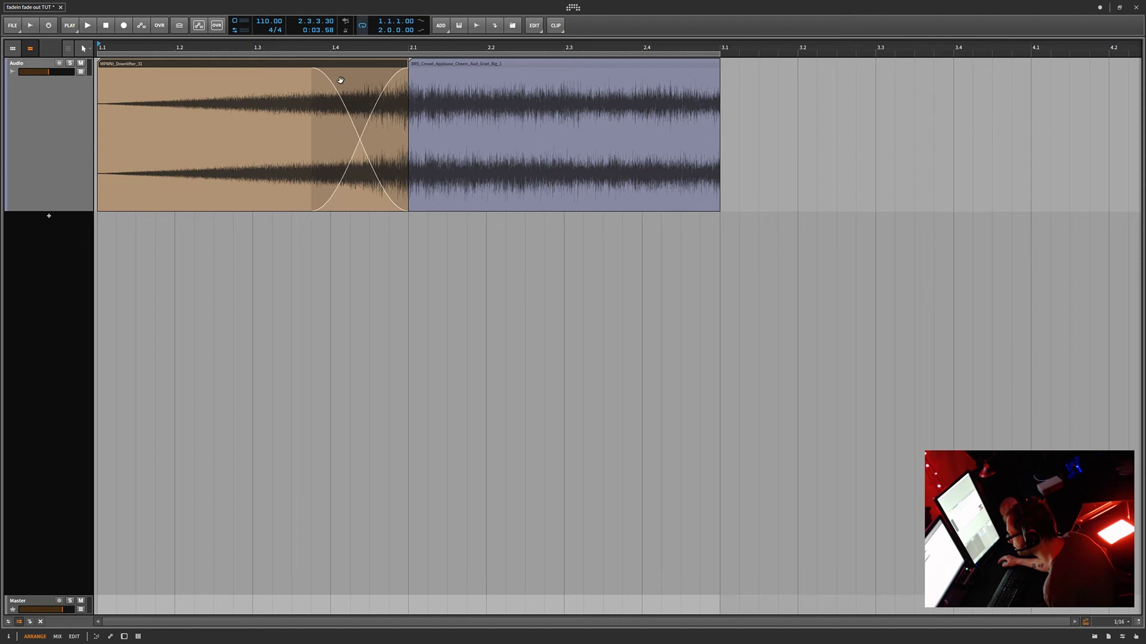
{"action": "left_click_drag", "start_coordinate": [317, 72], "coordinate": [411, 73]}
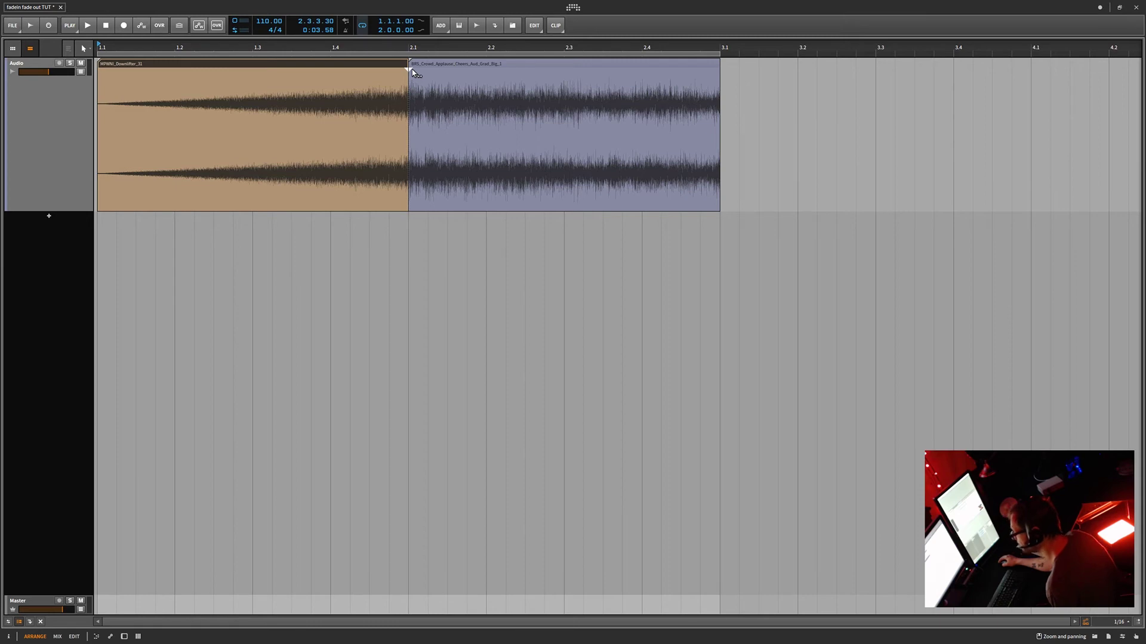
Pull a new crossfade from the 2.1 join, audition it, and widen it symmetrically to mid-1.4 through 2.2.
{"action": "left_click", "coordinate": [402, 71]}
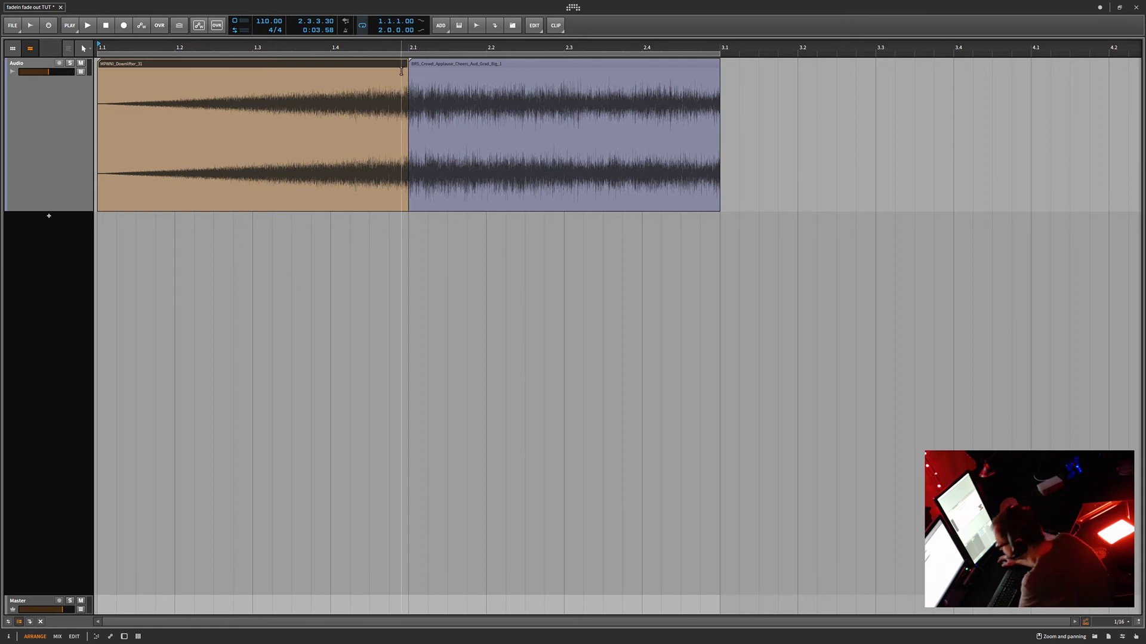
{"action": "left_click_drag", "start_coordinate": [411, 69], "coordinate": [495, 89]}
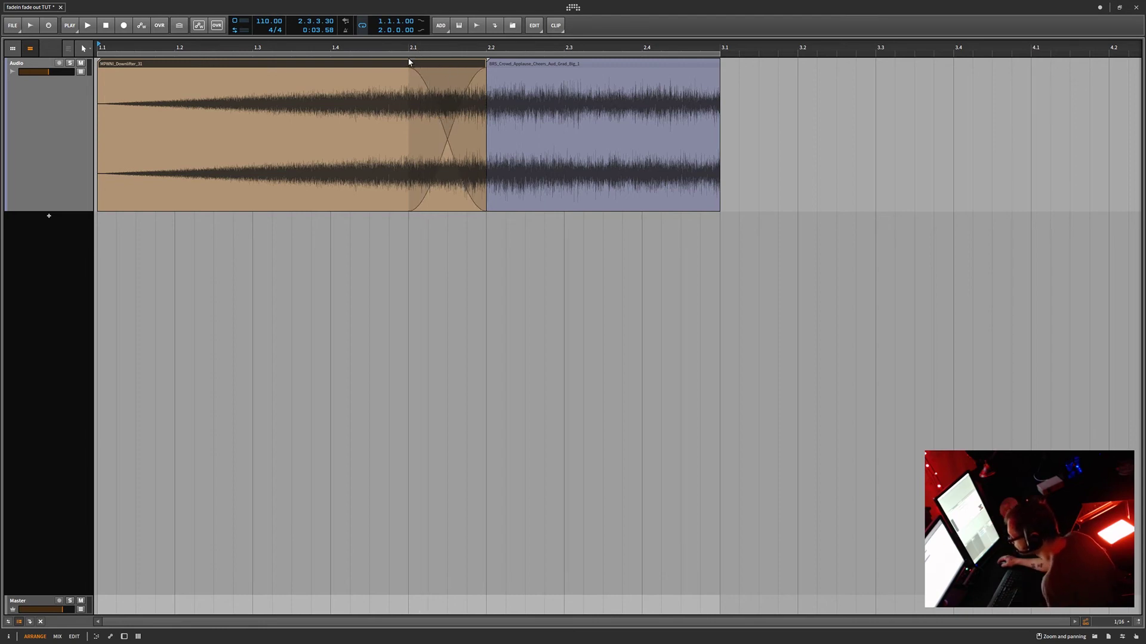
{"action": "left_click", "coordinate": [409, 61]}
{"action": "key", "text": "space"}
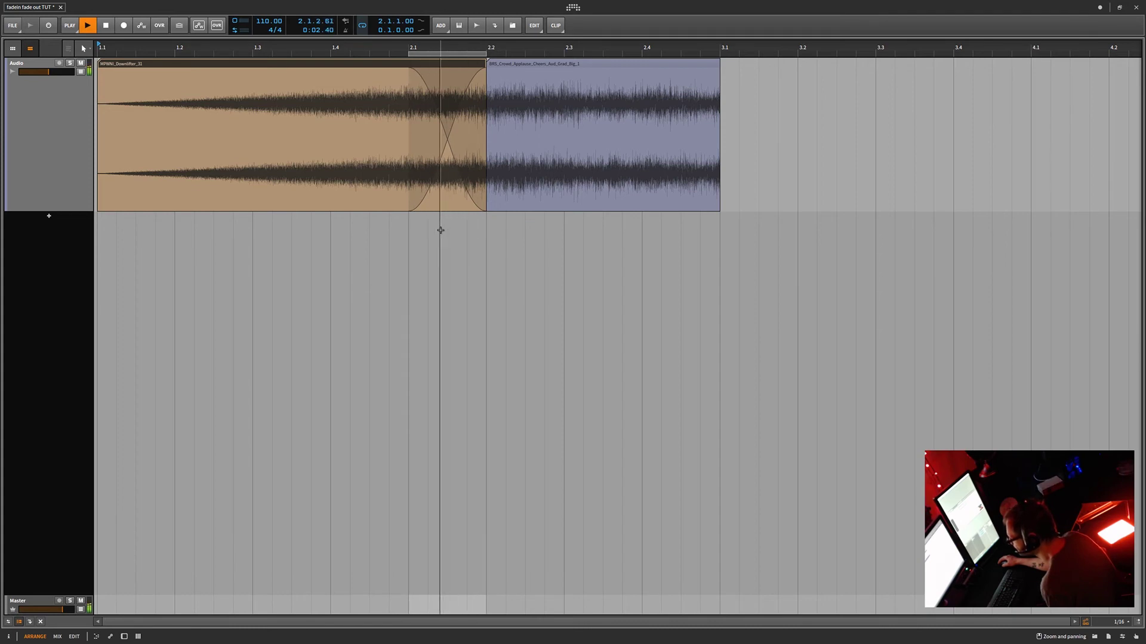
{"action": "key", "text": "space"}
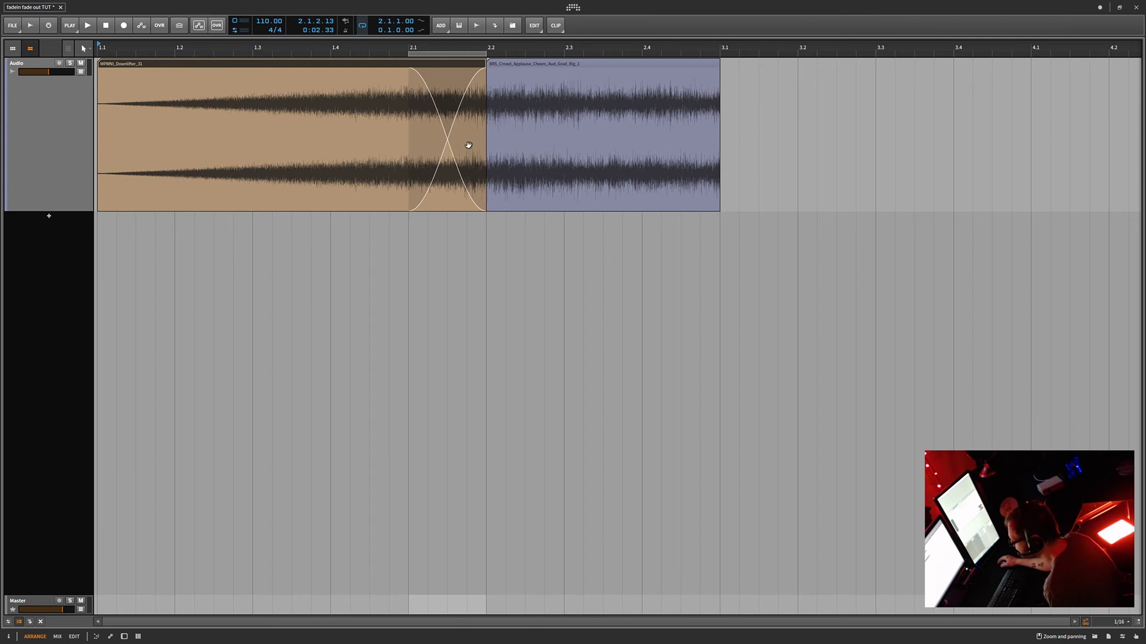
{"action": "key", "text": "space"}
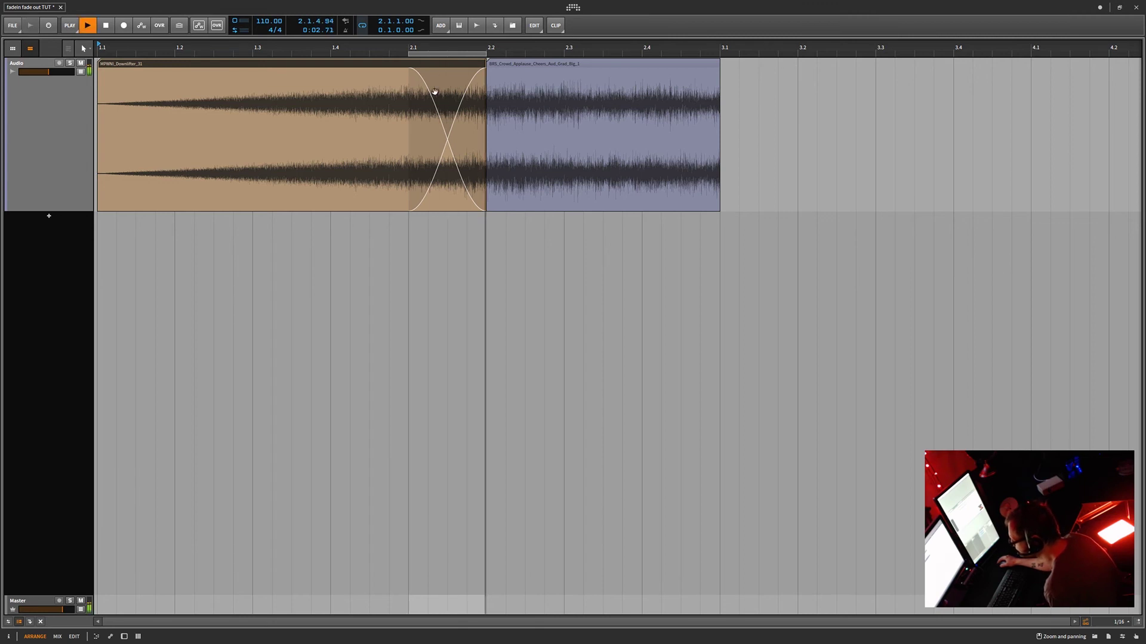
{"action": "left_click_drag", "start_coordinate": [487, 68], "coordinate": [527, 73]}
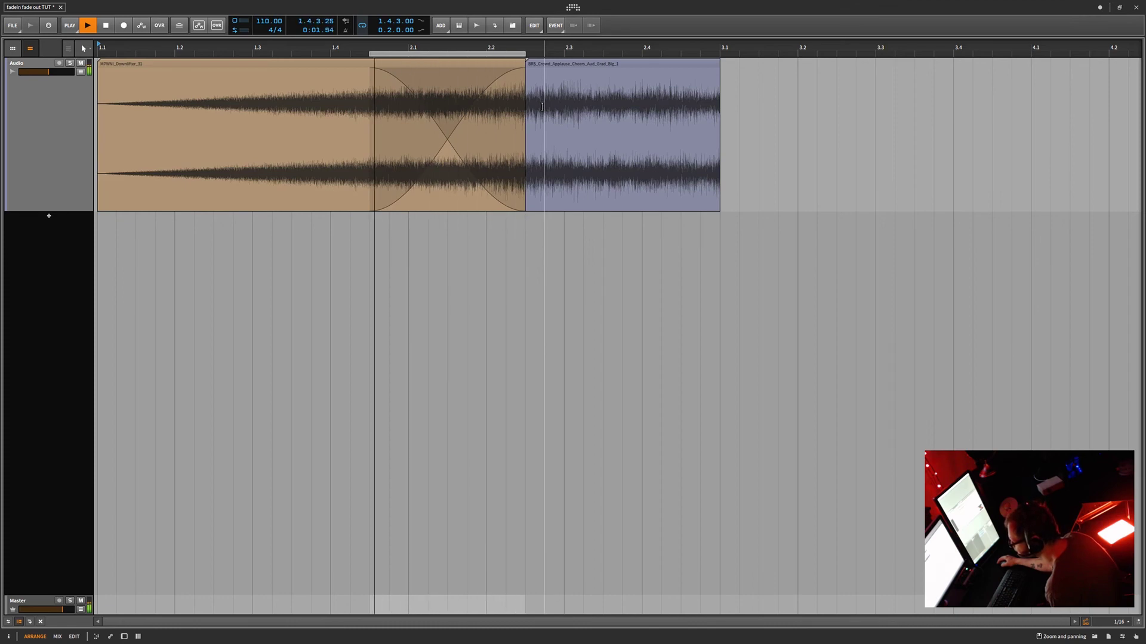
Loop the crossfade while reshaping its curves, ending with two straight lines crossing in an X.
{"action": "key", "text": "space"}
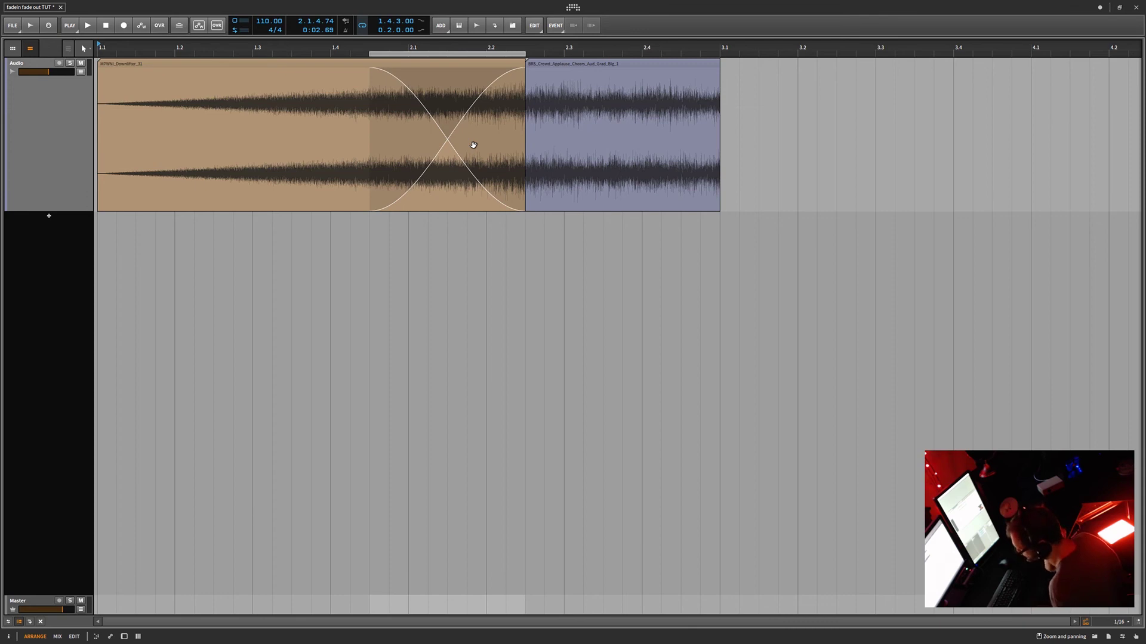
{"action": "key", "text": "space"}
{"action": "left_click_drag", "start_coordinate": [473, 145], "coordinate": [452, 127]}
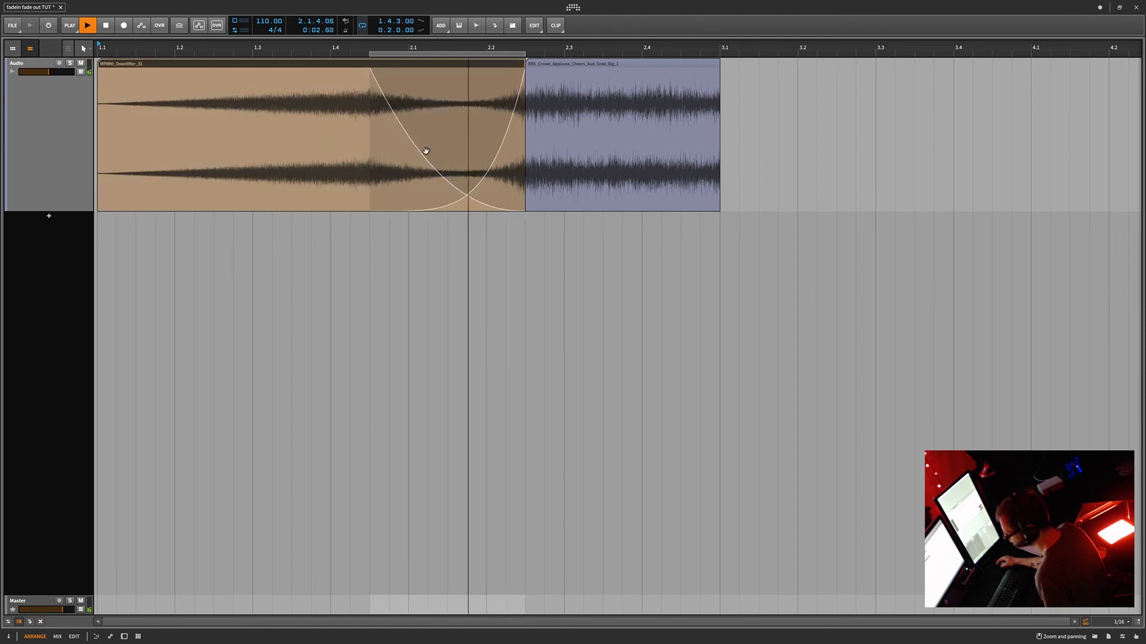
{"action": "left_click_drag", "start_coordinate": [425, 150], "coordinate": [470, 130]}
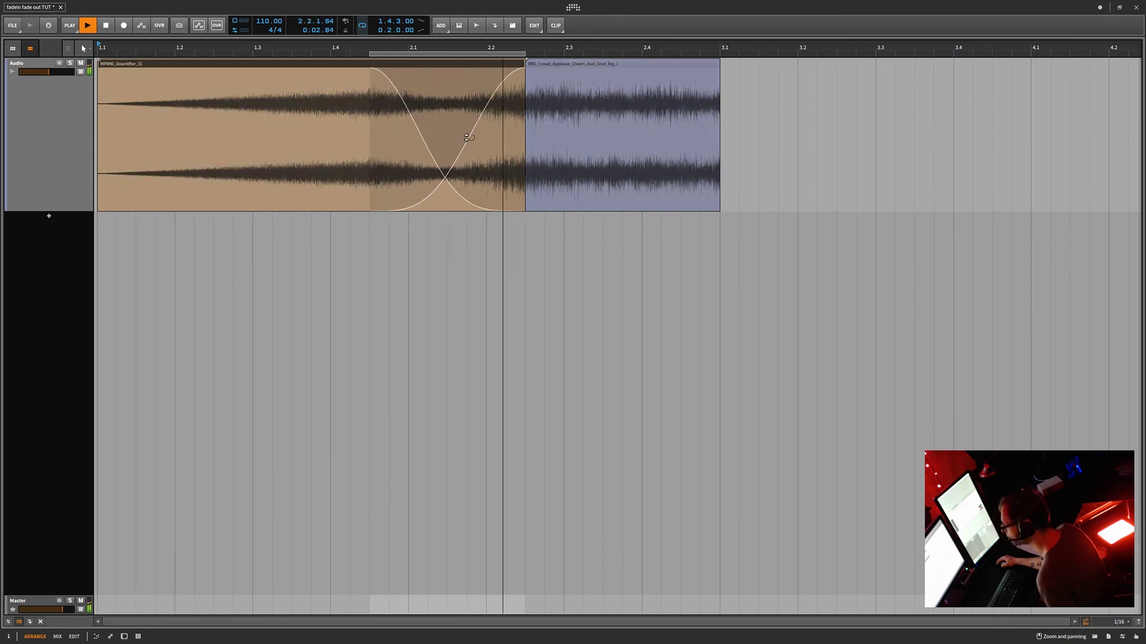
{"action": "key", "text": "space"}
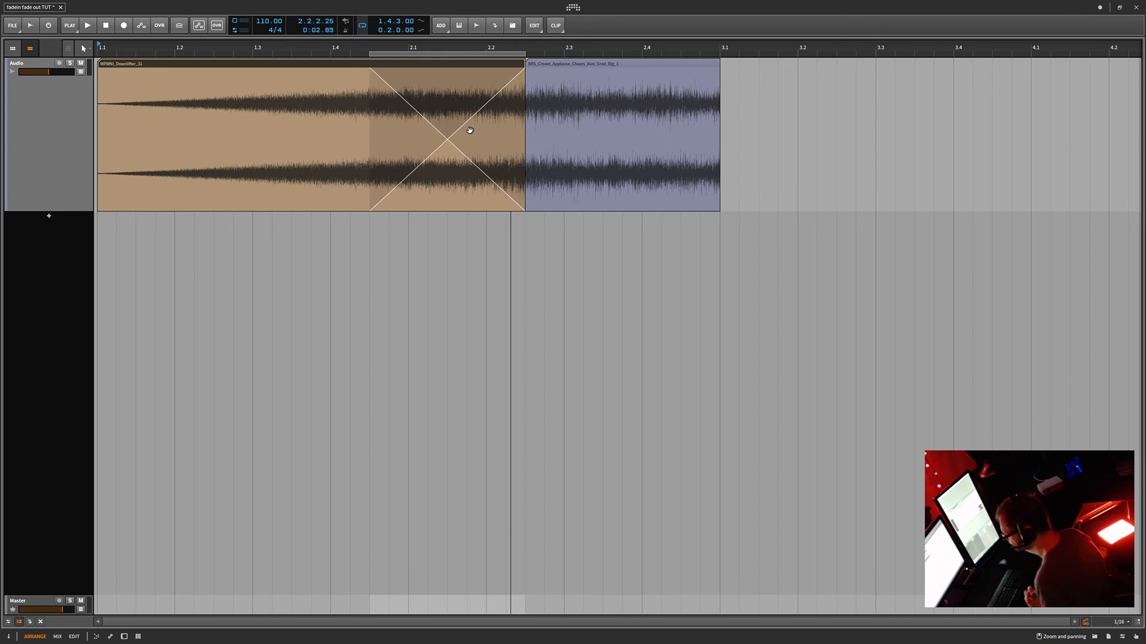
{"action": "key", "text": "space"}
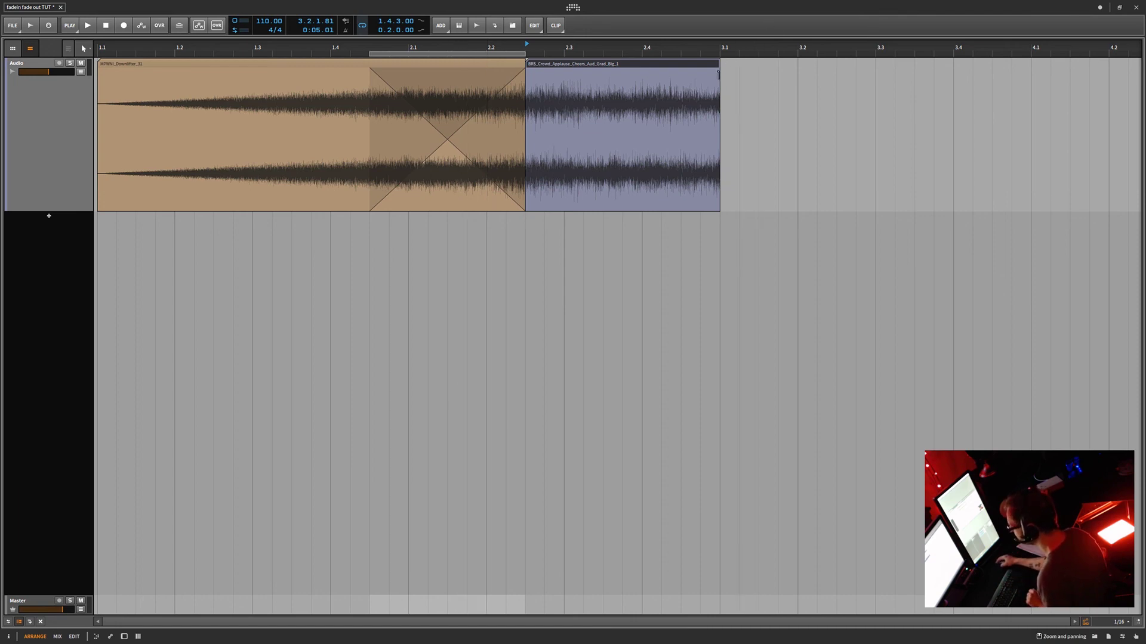
Add a fade-out at the applause clip's end and a long straight fade-in on the downlifter.
{"action": "left_click_drag", "start_coordinate": [718, 74], "coordinate": [681, 74]}
{"action": "left_click_drag", "start_coordinate": [100, 72], "coordinate": [330, 94]}
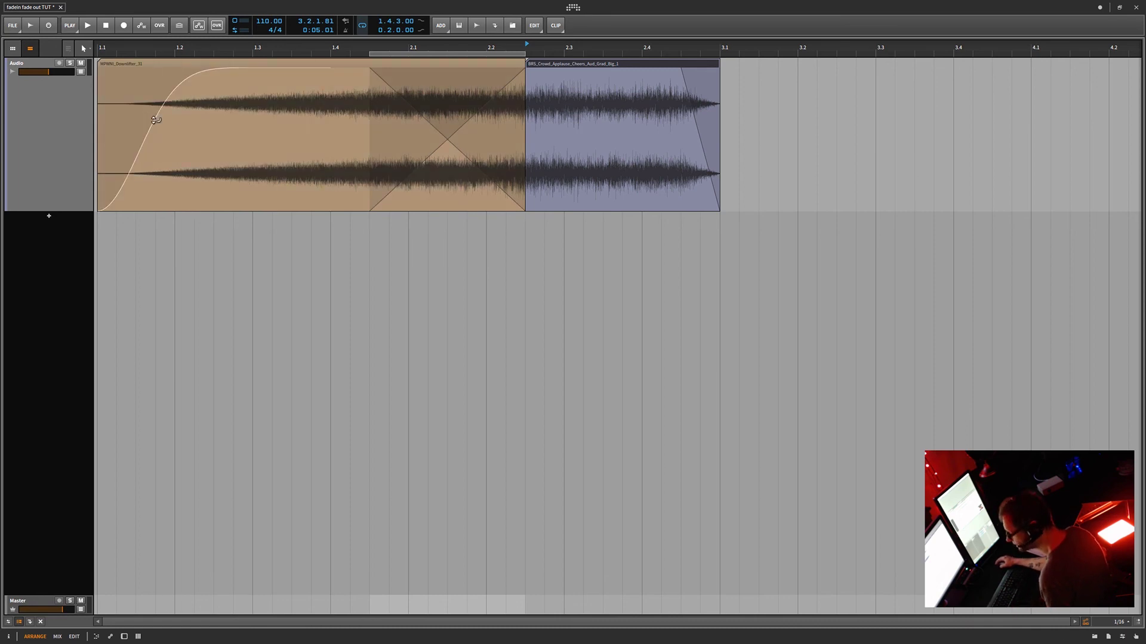
{"action": "left_click_drag", "start_coordinate": [154, 120], "coordinate": [139, 107]}
{"action": "double_click", "coordinate": [138, 107]}
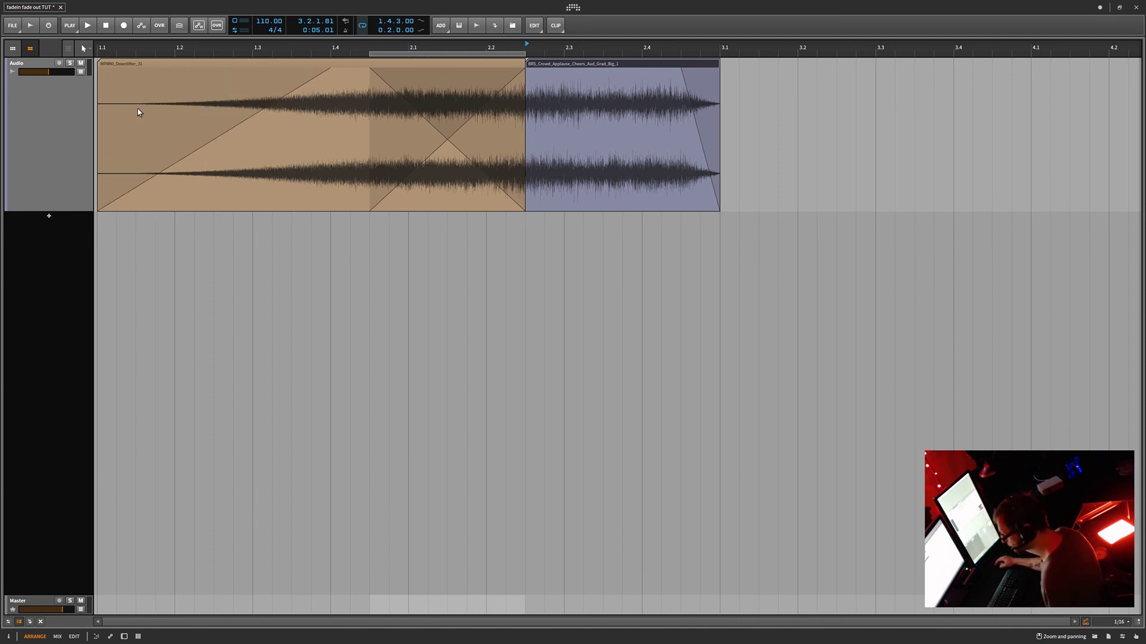